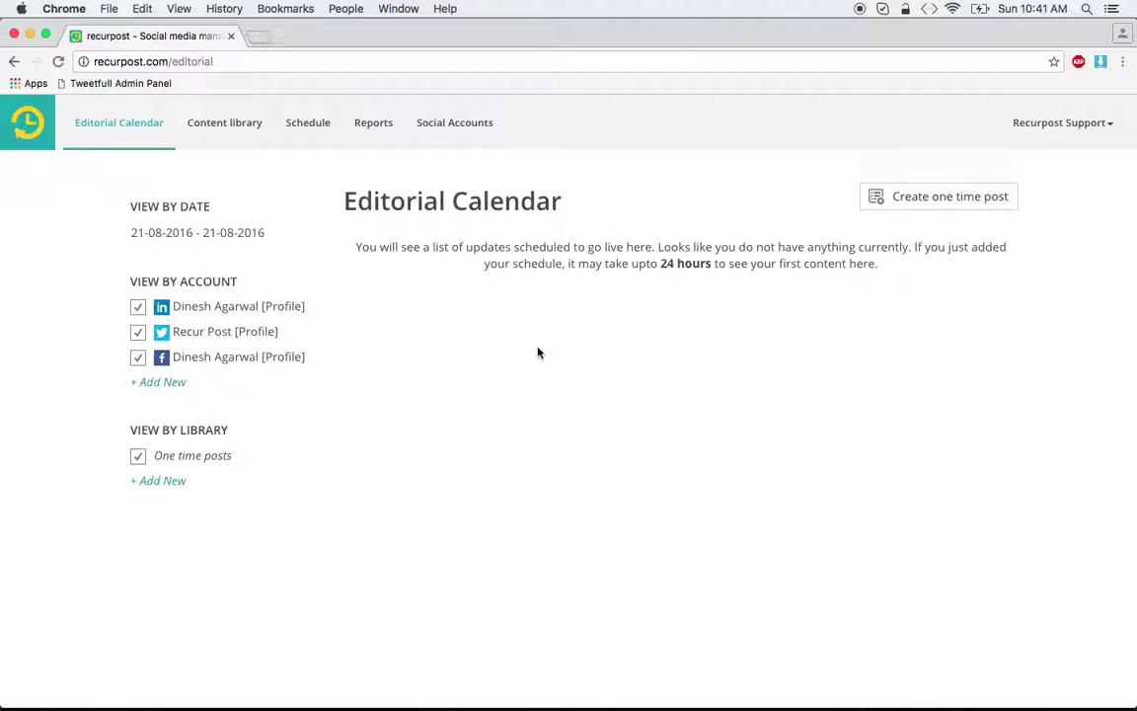
Step: Open the Social Accounts page listing the connected LinkedIn, Twitter and Facebook profiles
{"action": "left_click", "coordinate": [454, 145]}
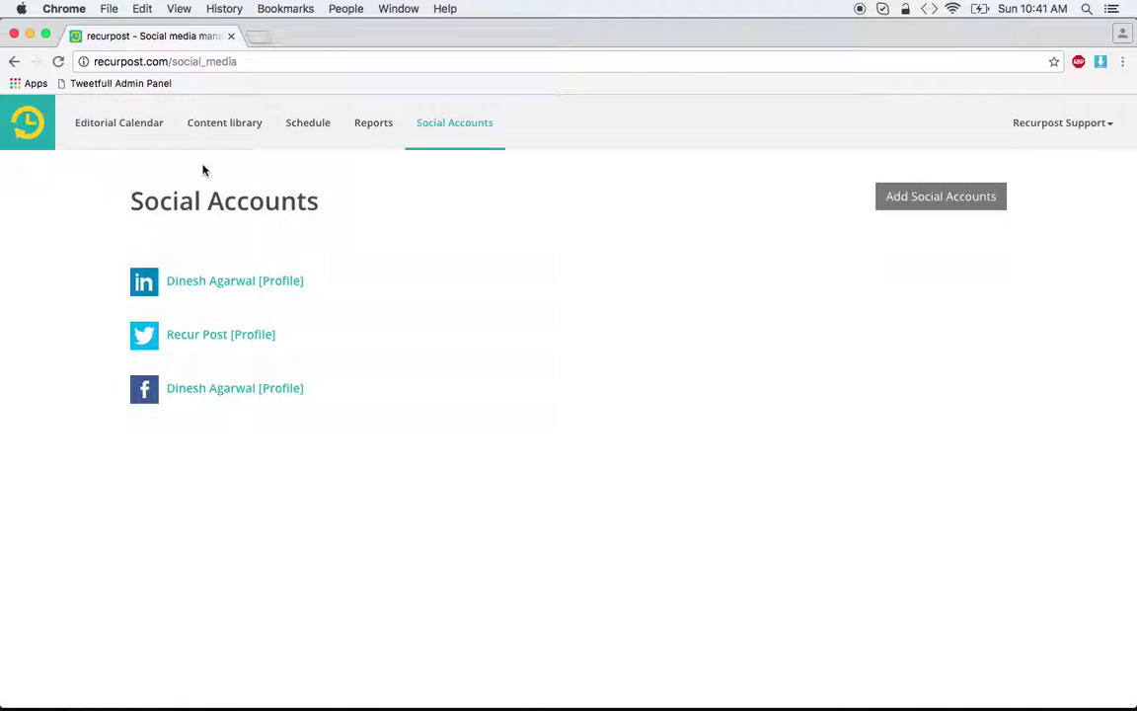
Step: Add a new content library named 'Startups', which starts empty with 0 posts
{"action": "left_click", "coordinate": [242, 134]}
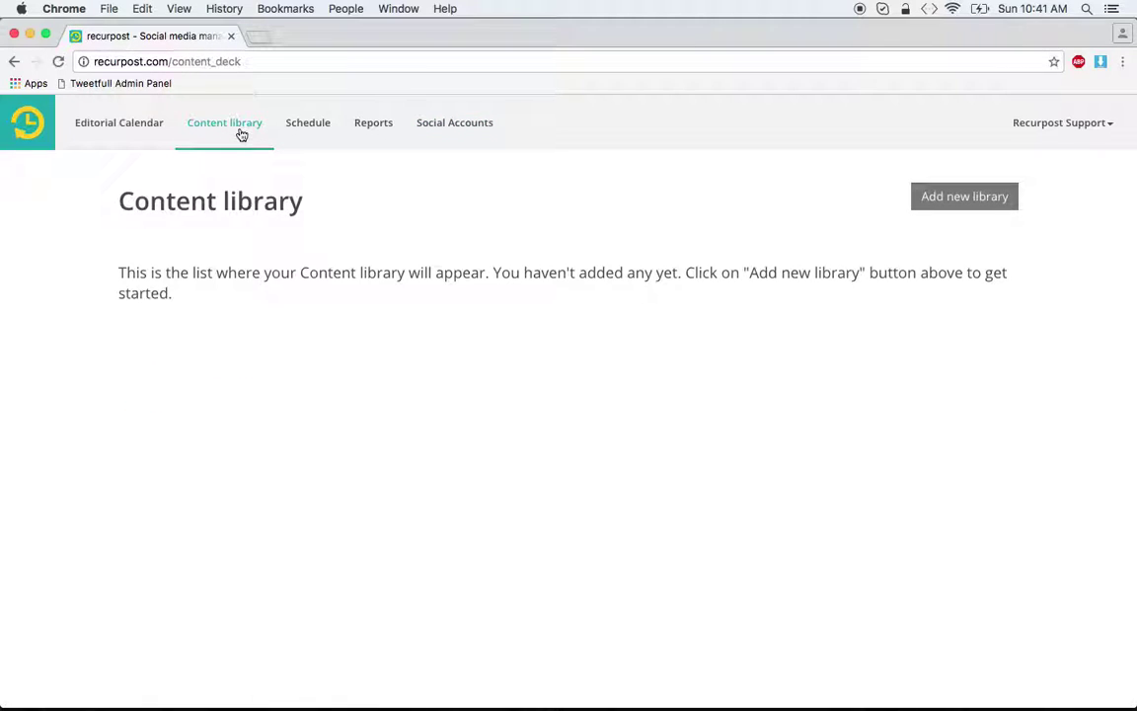
{"action": "left_click", "coordinate": [947, 195]}
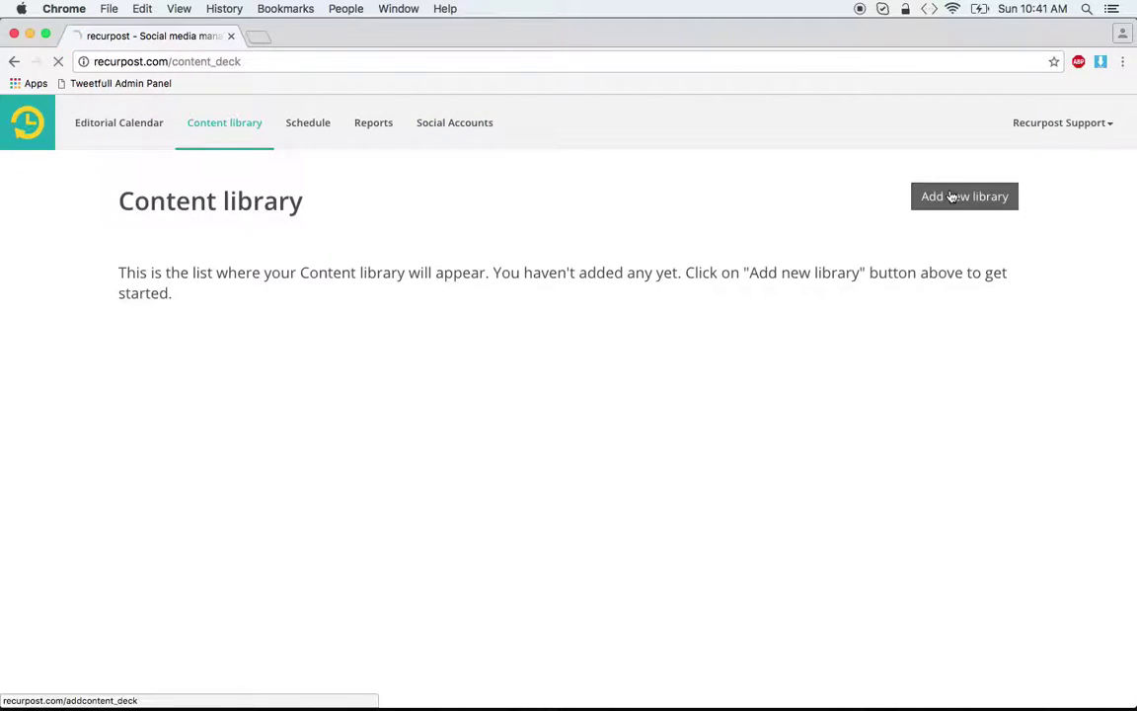
{"action": "left_click", "coordinate": [226, 293]}
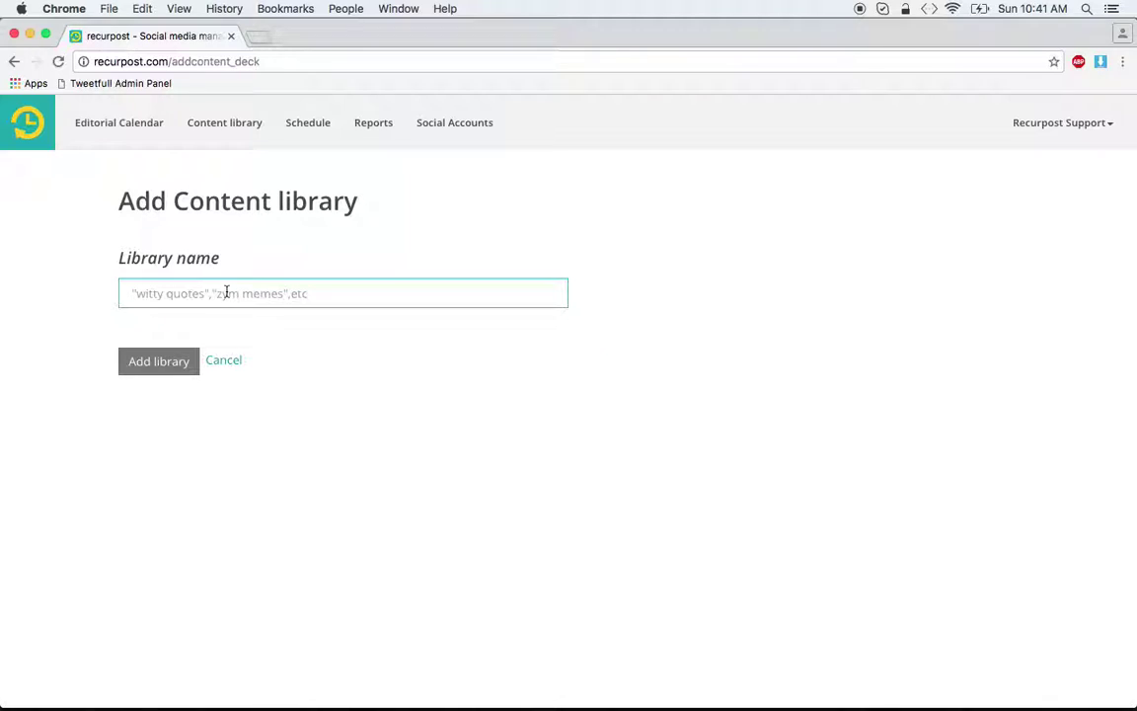
{"action": "type", "text": "s"}
{"action": "key", "text": "BackSpace"}
{"action": "type", "text": "Startups"}
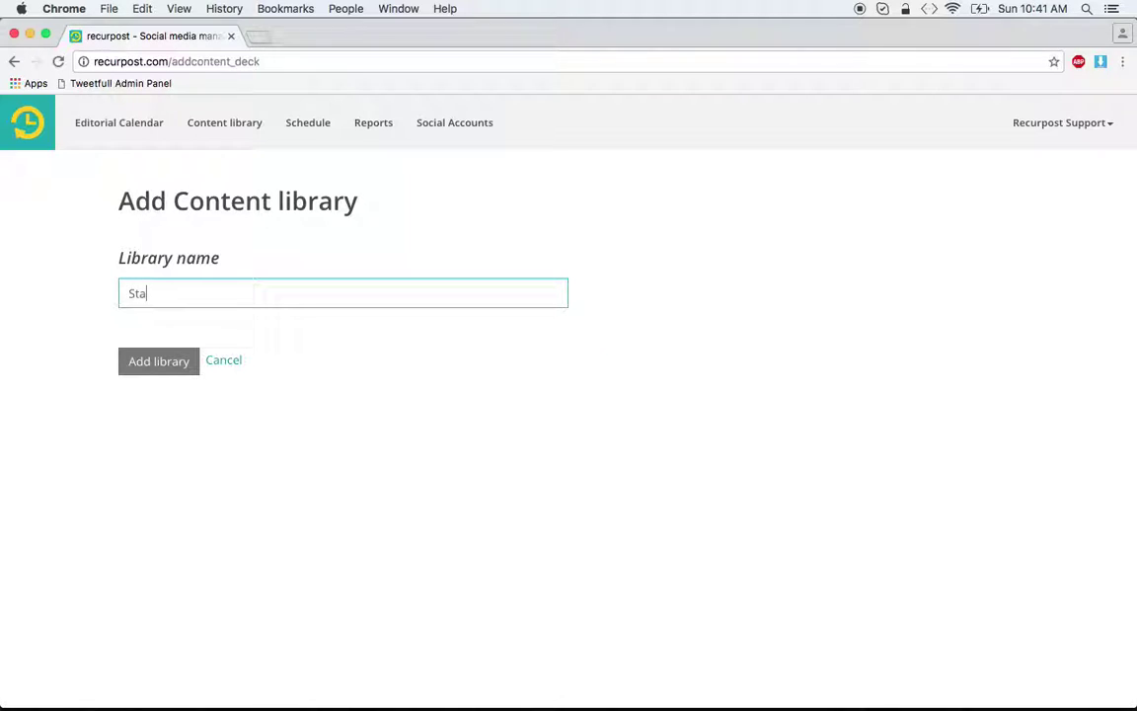
{"action": "left_click", "coordinate": [138, 366]}
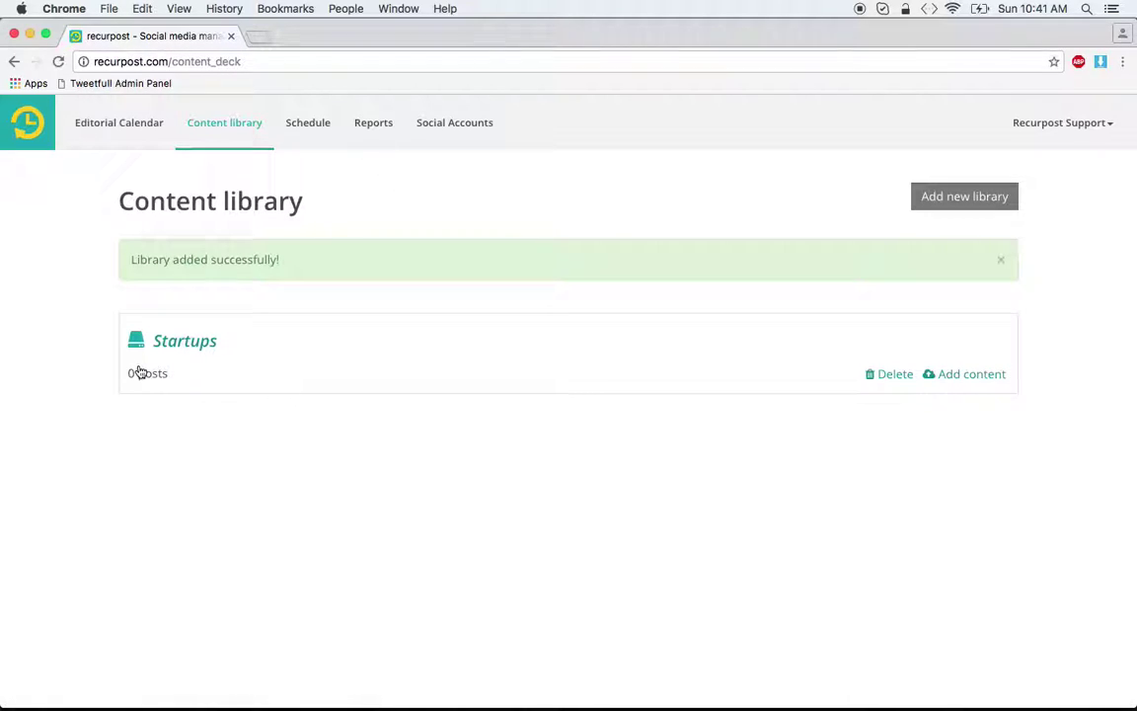
Step: Open the add-content form for the Startups library, leaving the library name unchanged
{"action": "left_click", "coordinate": [982, 371]}
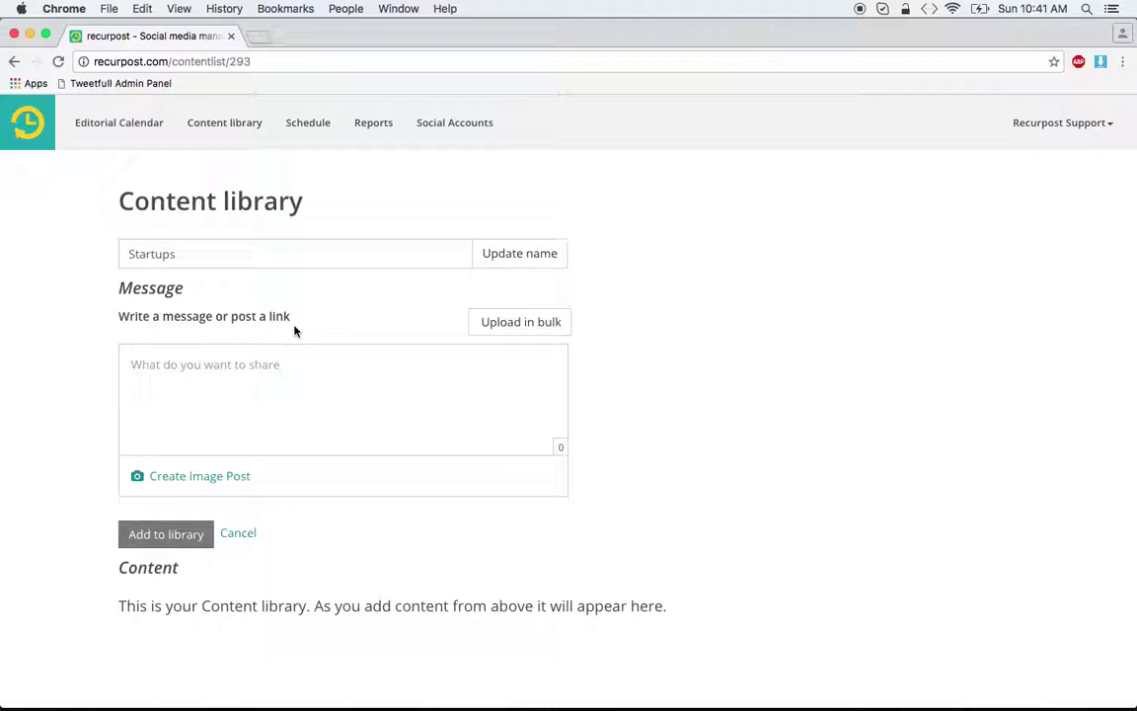
{"action": "double_click", "coordinate": [225, 260]}
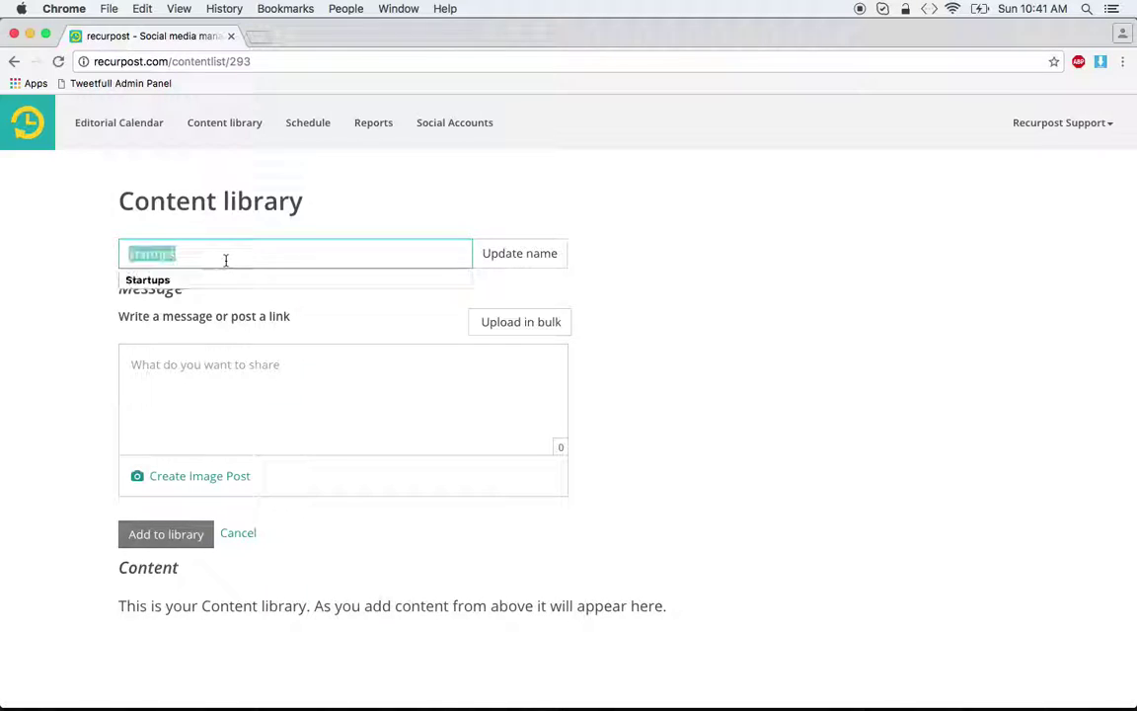
{"action": "left_click", "coordinate": [590, 173]}
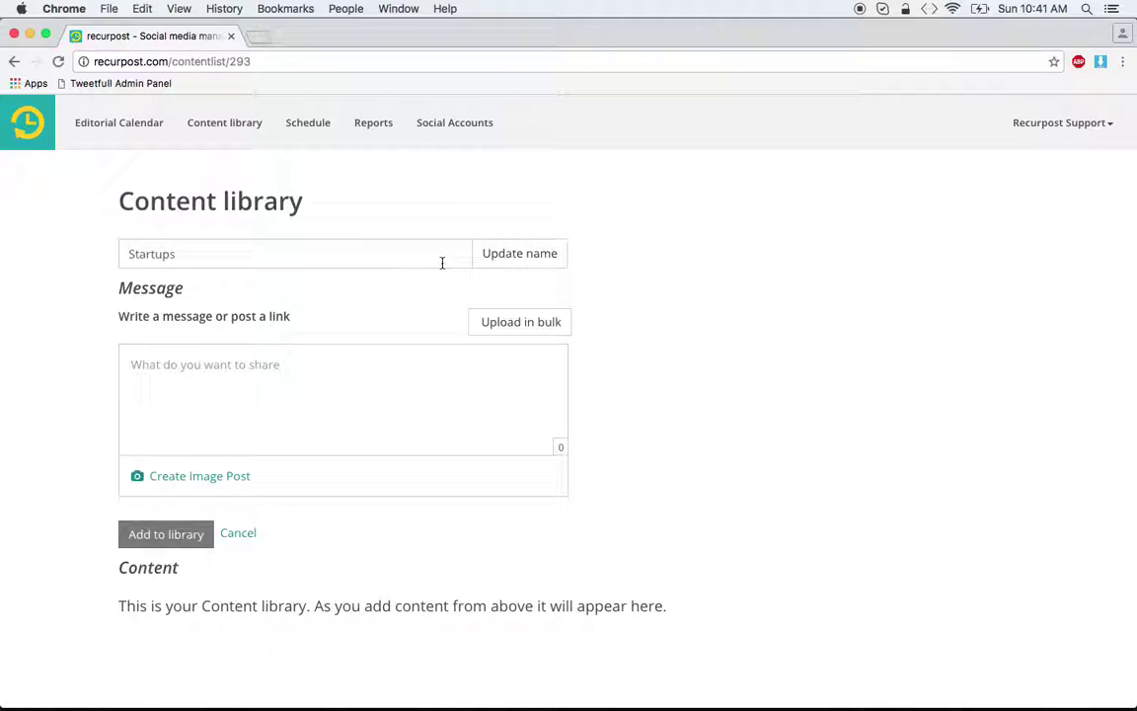
{"action": "double_click", "coordinate": [379, 262]}
{"action": "left_click", "coordinate": [662, 262]}
Step: Add the quote 'It is not easy to be an entrepreneur if you don't have the passion' to the library
{"action": "type", "text": "It is not ea"}
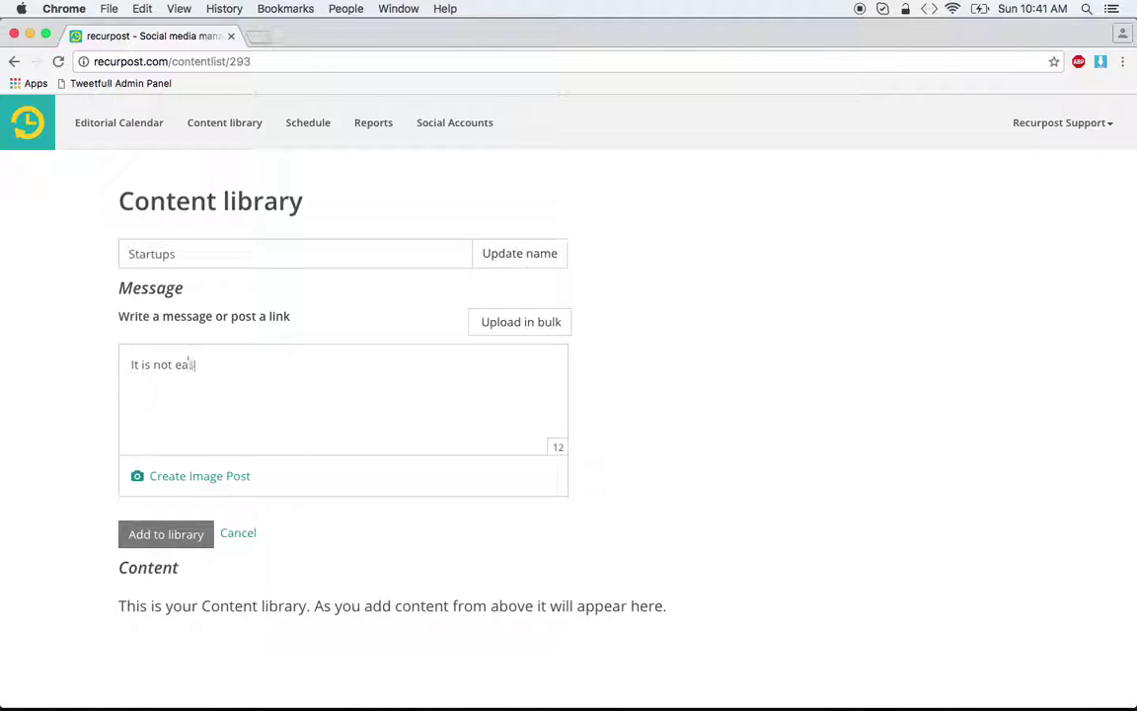
{"action": "type", "text": "sy to be aa entrepreneur"}
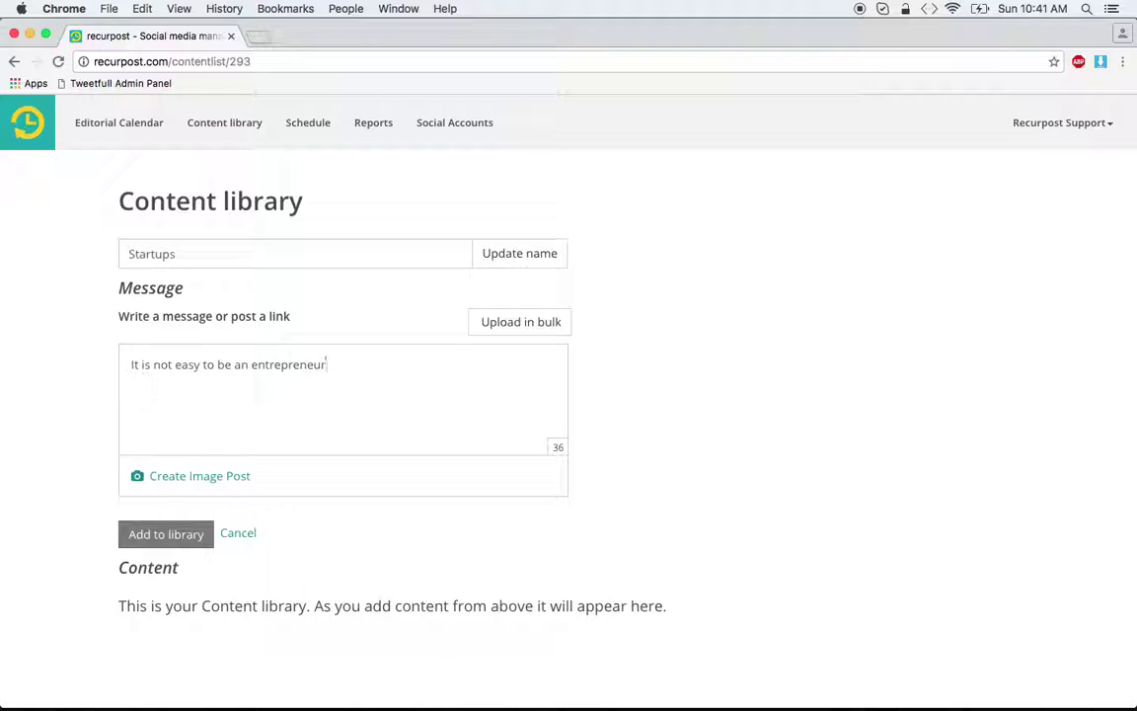
{"action": "type", "text": "if you don't have the passion."}
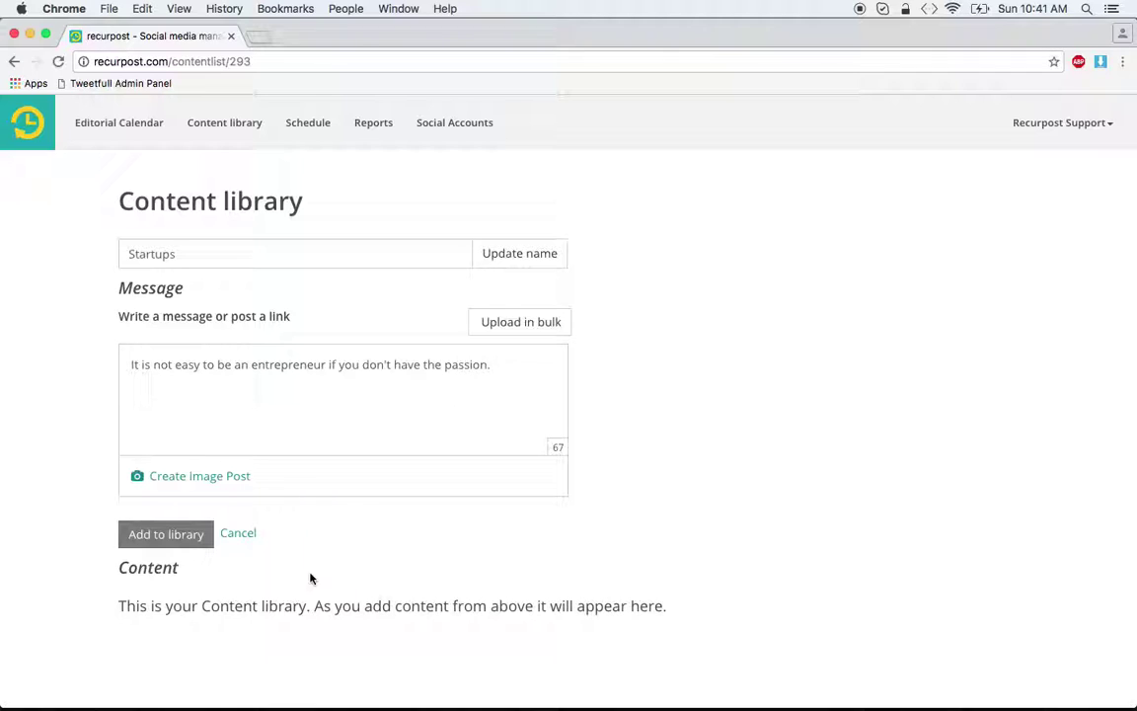
{"action": "left_click", "coordinate": [150, 542]}
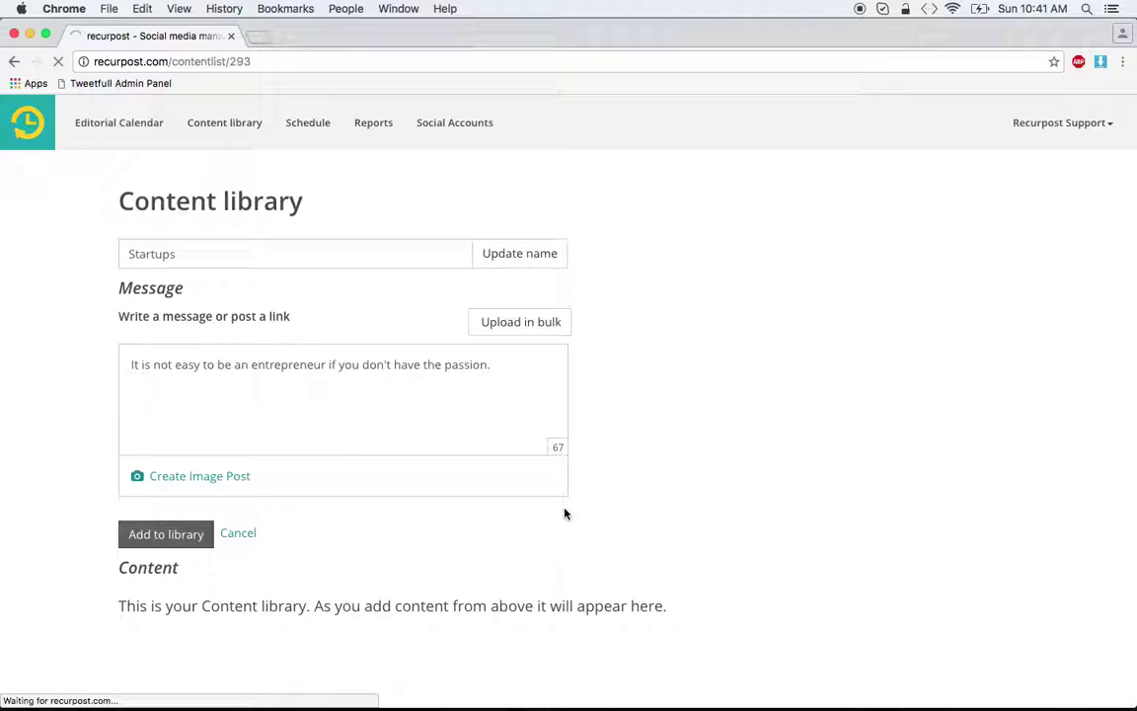
{"action": "scroll", "coordinate": [678, 425], "scroll_direction": "down", "scroll_amount": 1}
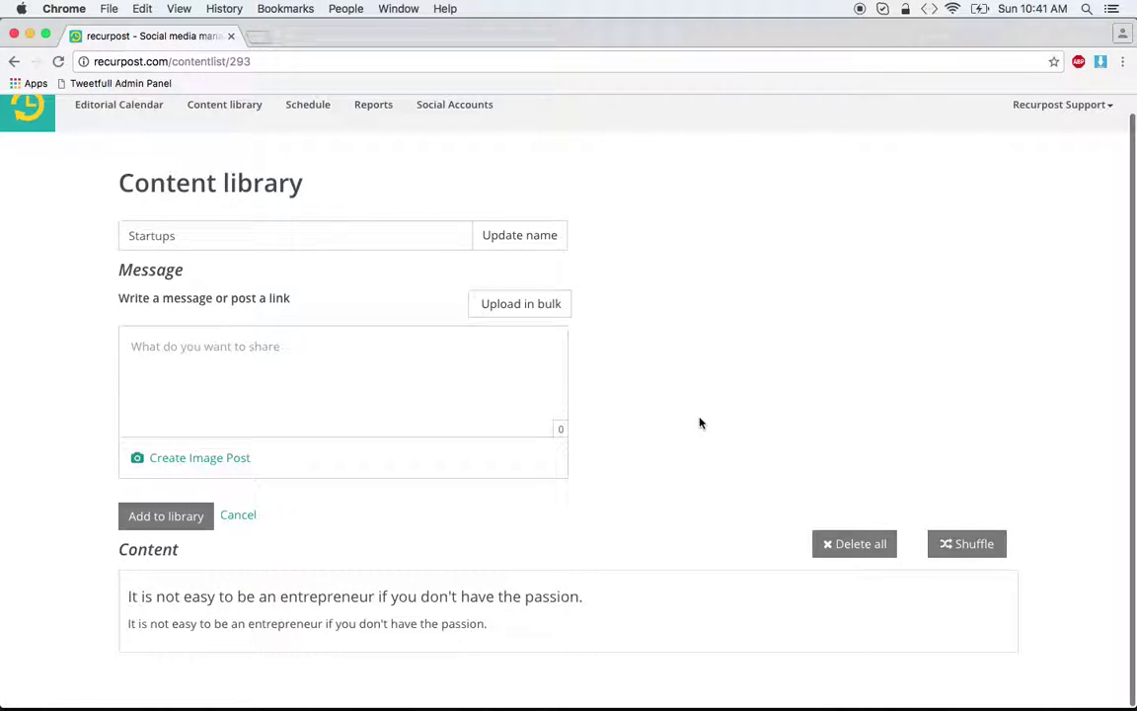
{"action": "scroll", "coordinate": [700, 423], "scroll_direction": "up", "scroll_amount": 1}
{"action": "scroll", "coordinate": [699, 424], "scroll_direction": "down", "scroll_amount": 1}
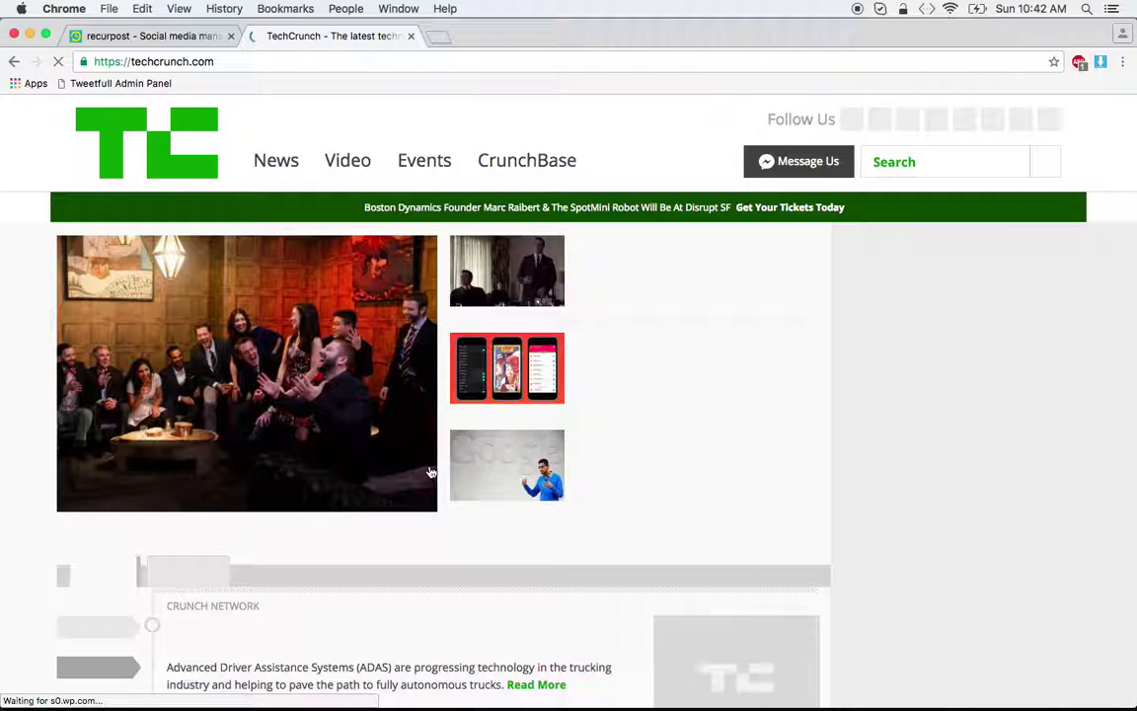
Step: Open TechCrunch's 'Developing a global financial architecture' article, copy its URL, and return to RecurPost
{"action": "scroll", "coordinate": [279, 436], "scroll_direction": "down", "scroll_amount": 5}
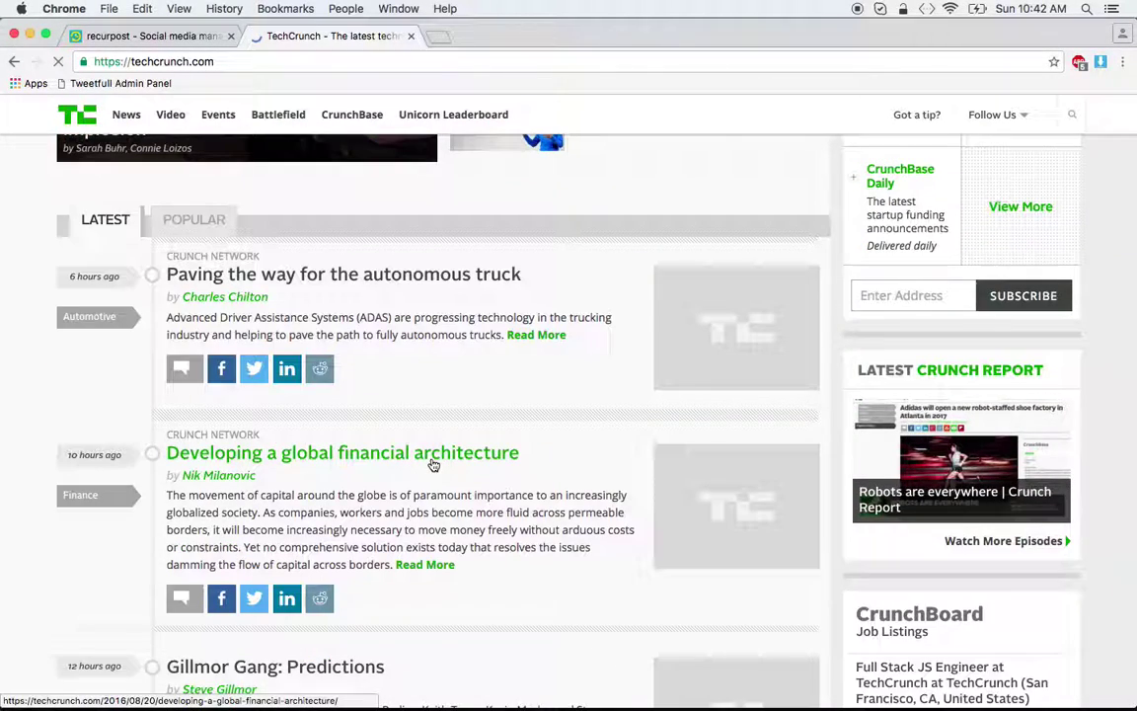
{"action": "left_click", "coordinate": [434, 464]}
{"action": "left_click", "coordinate": [325, 61]}
{"action": "key", "text": "super+c"}
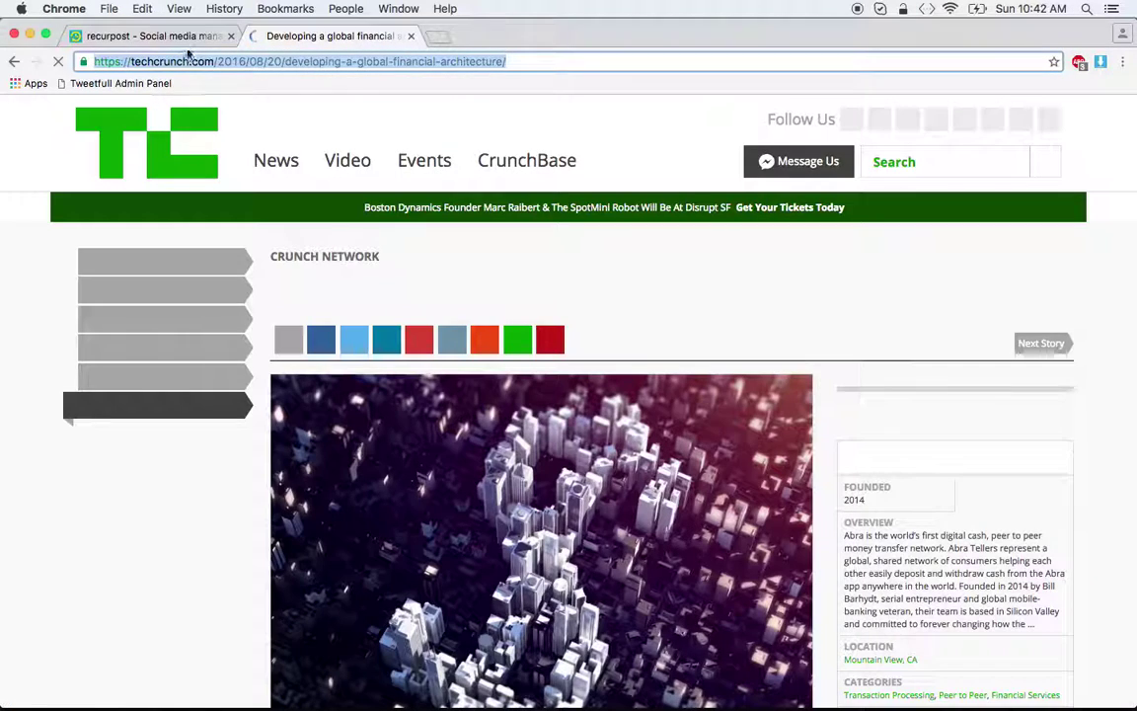
{"action": "left_click", "coordinate": [185, 36]}
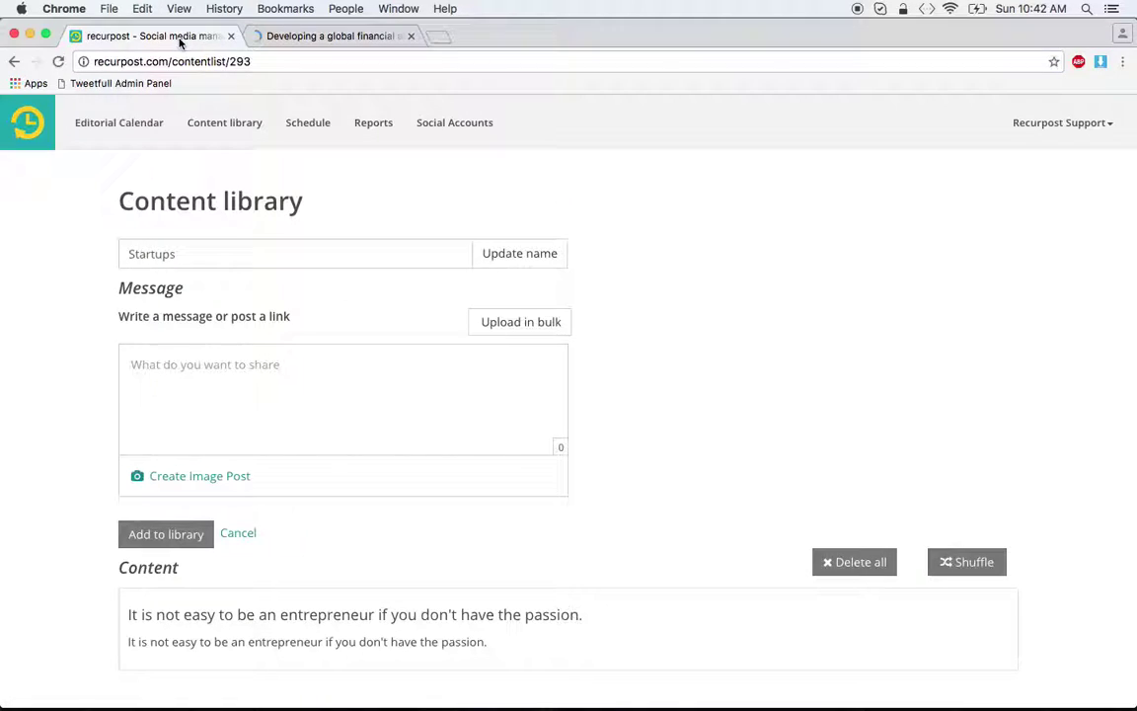
Step: Paste the article link into the message box, then delete the URL text, keeping the preview card
{"action": "left_click", "coordinate": [229, 363]}
{"action": "key", "text": "super+v"}
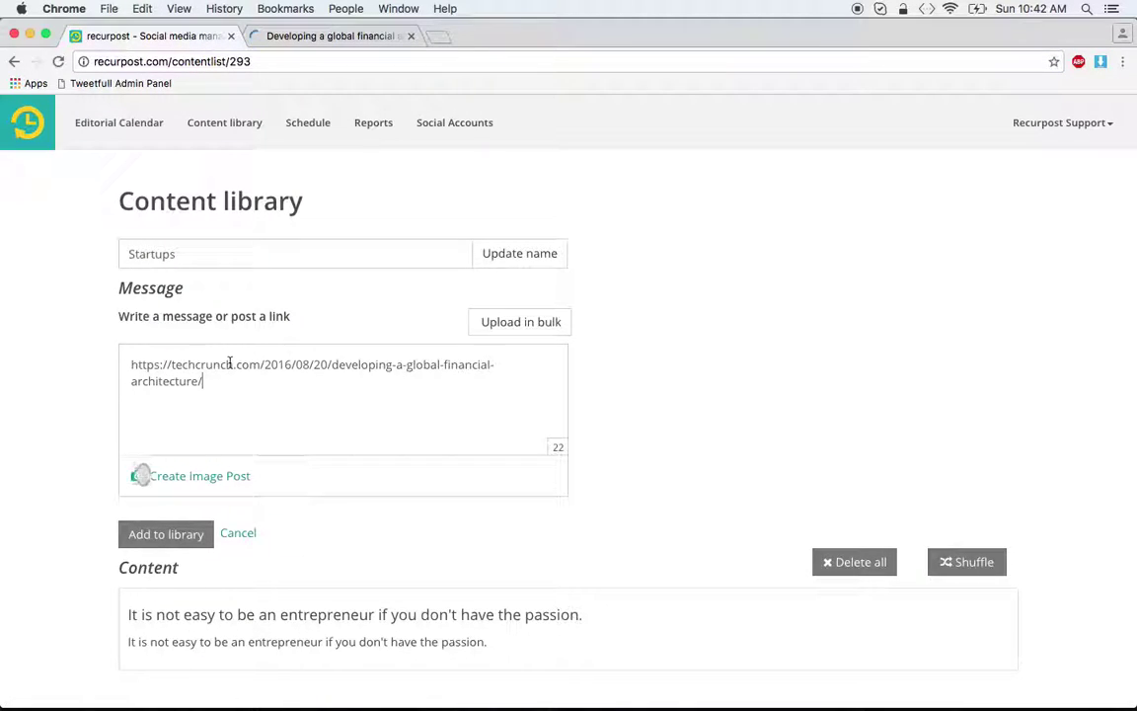
{"action": "scroll", "coordinate": [688, 364], "scroll_direction": "down", "scroll_amount": 3}
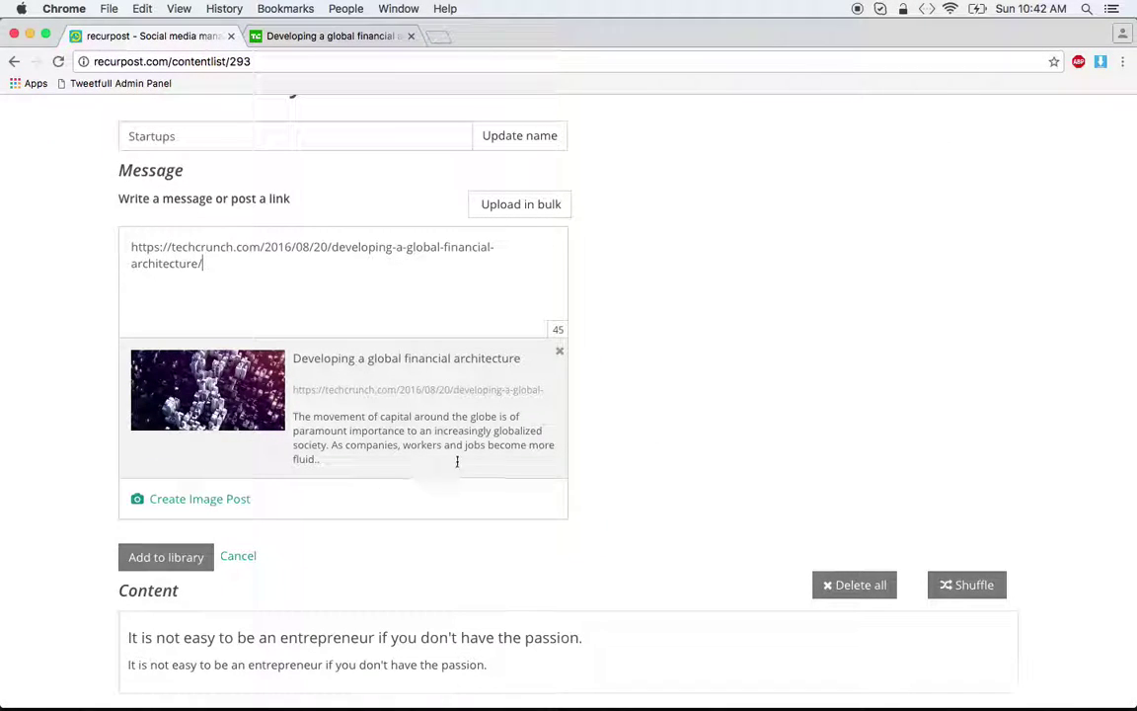
{"action": "left_click_drag", "start_coordinate": [221, 263], "coordinate": [89, 239]}
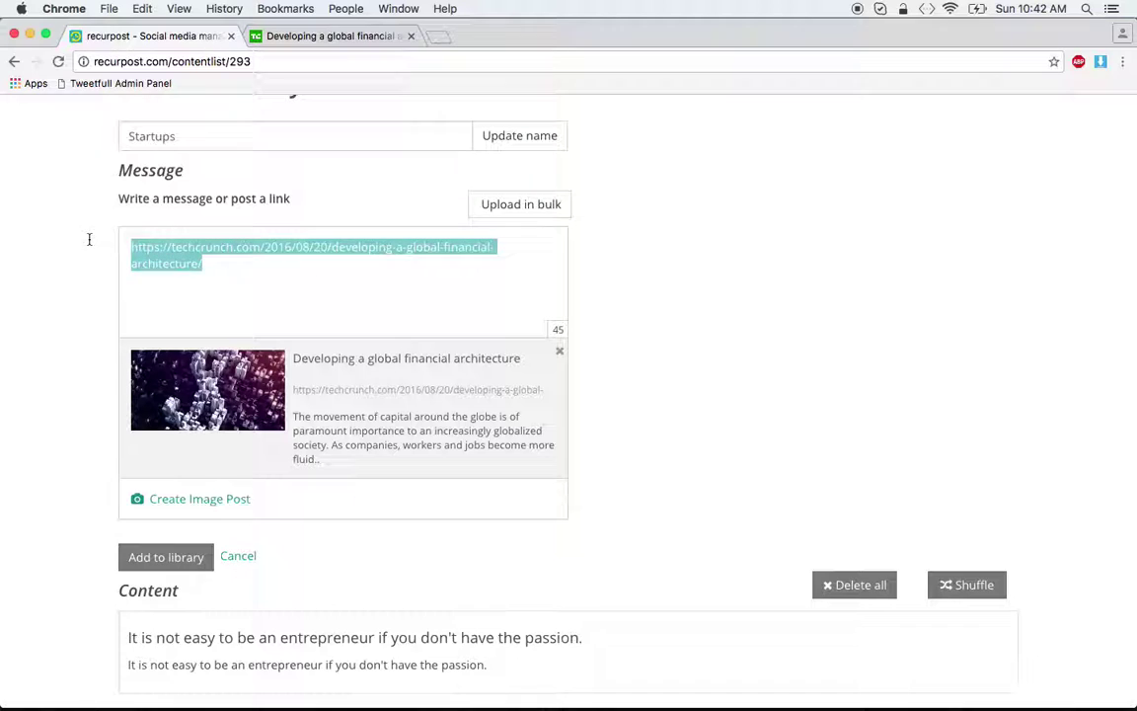
{"action": "key", "text": "BackSpace"}
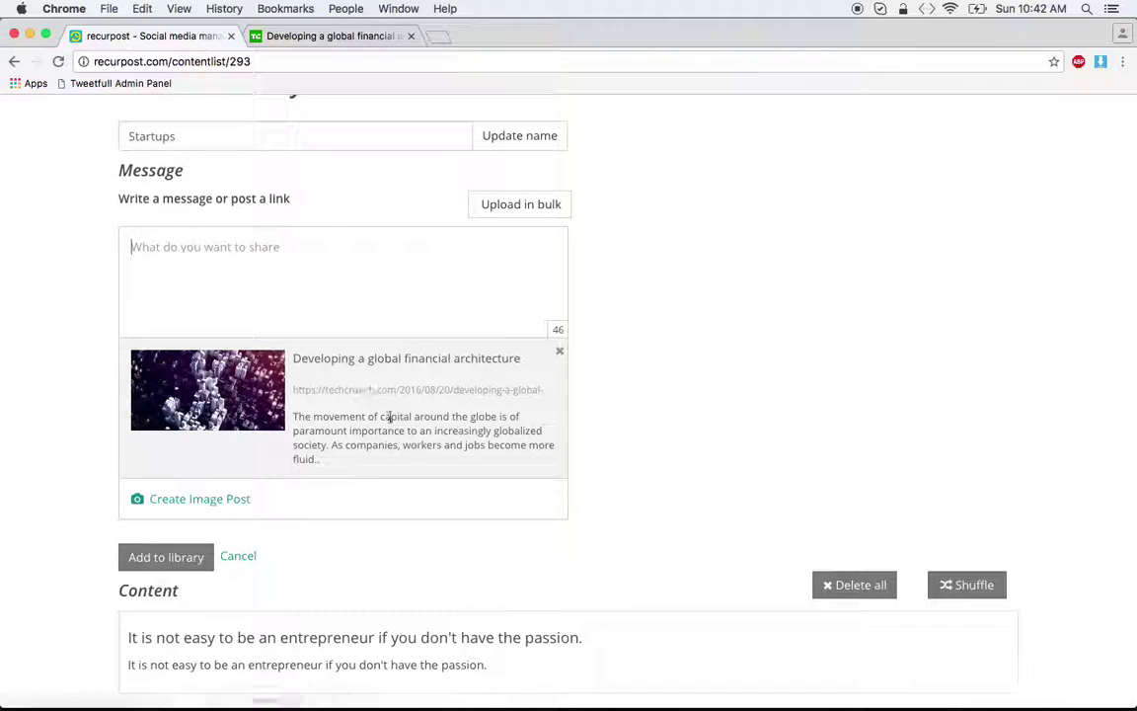
Step: Append #techcrunch to the link preview's title
{"action": "left_click", "coordinate": [467, 373]}
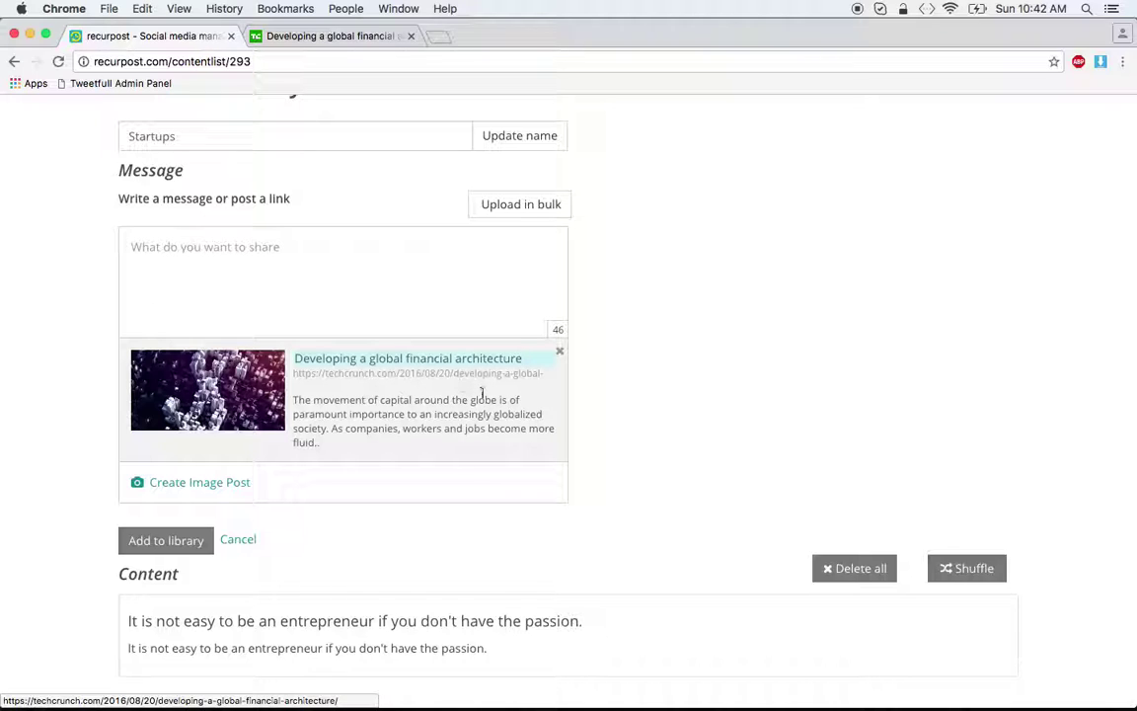
{"action": "type", "text": "#"}
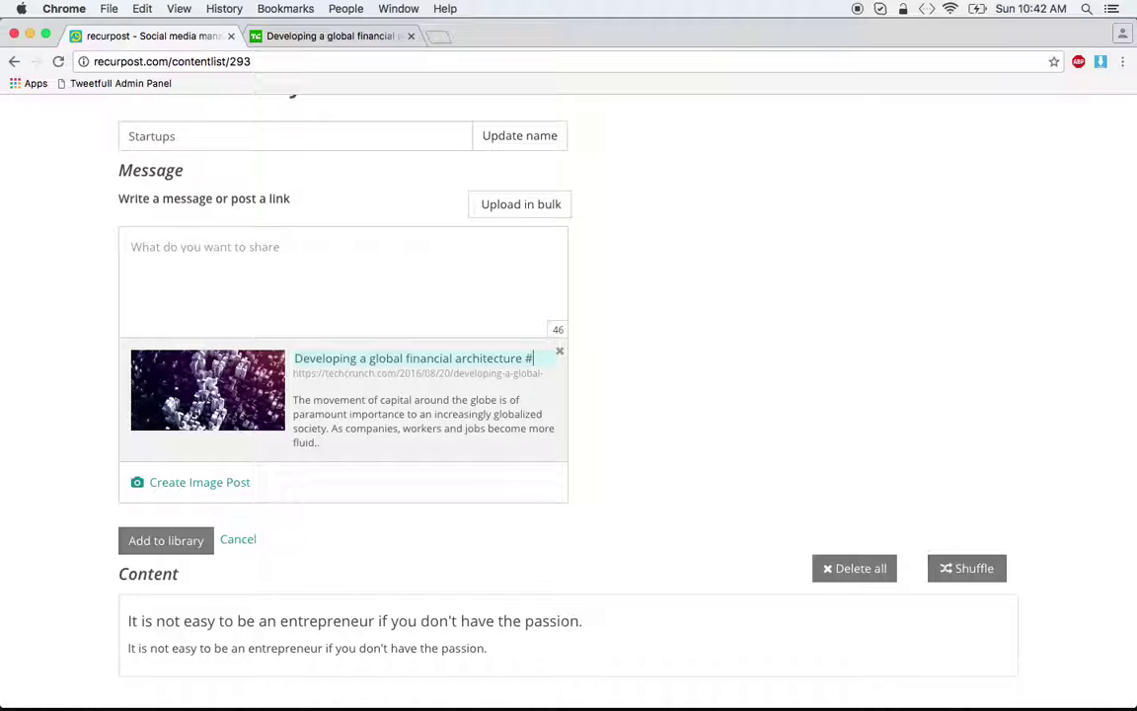
{"action": "type", "text": "techcrunch"}
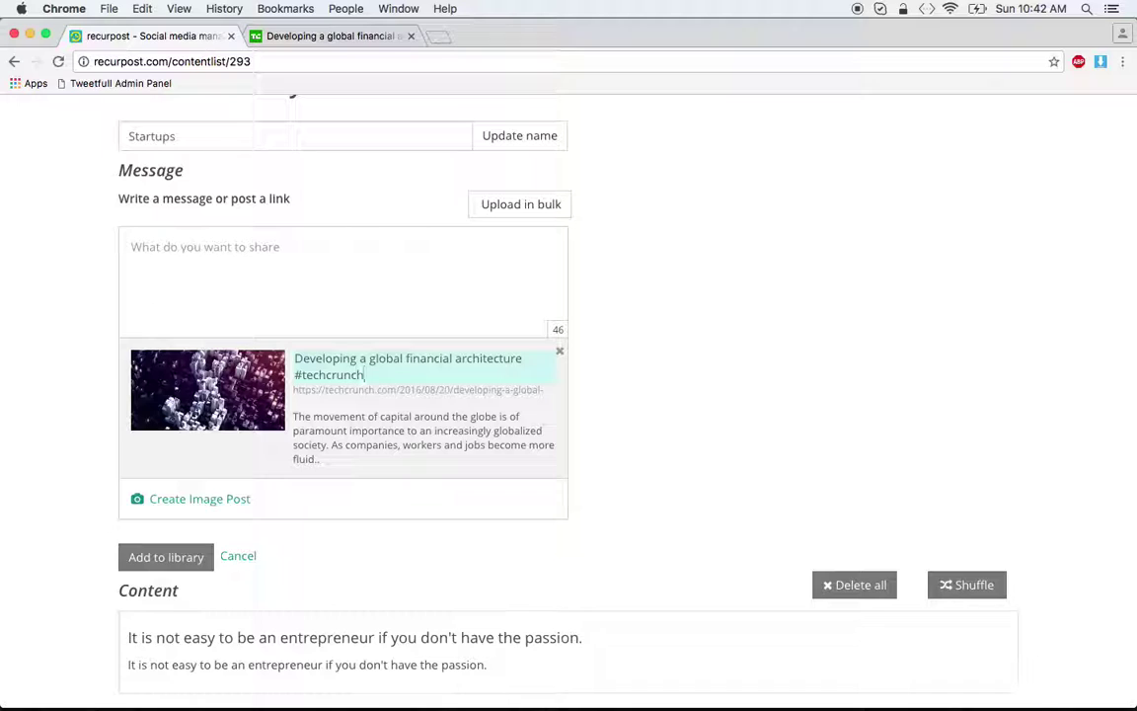
{"action": "left_click", "coordinate": [321, 277]}
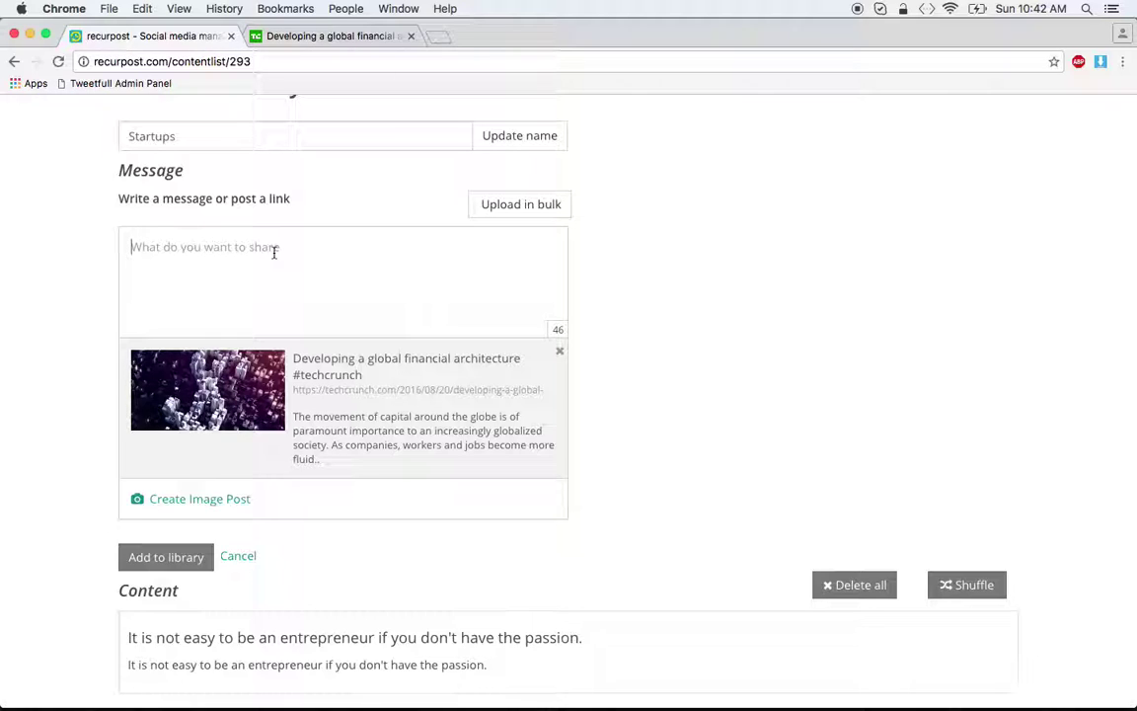
Step: Write the message '#Techcrunch talks about how to develop a global financial architecture'
{"action": "type", "text": "Hi"}
{"action": "key", "text": "BackSpace"}
{"action": "key", "text": "BackSpace"}
{"action": "type", "text": "#"}
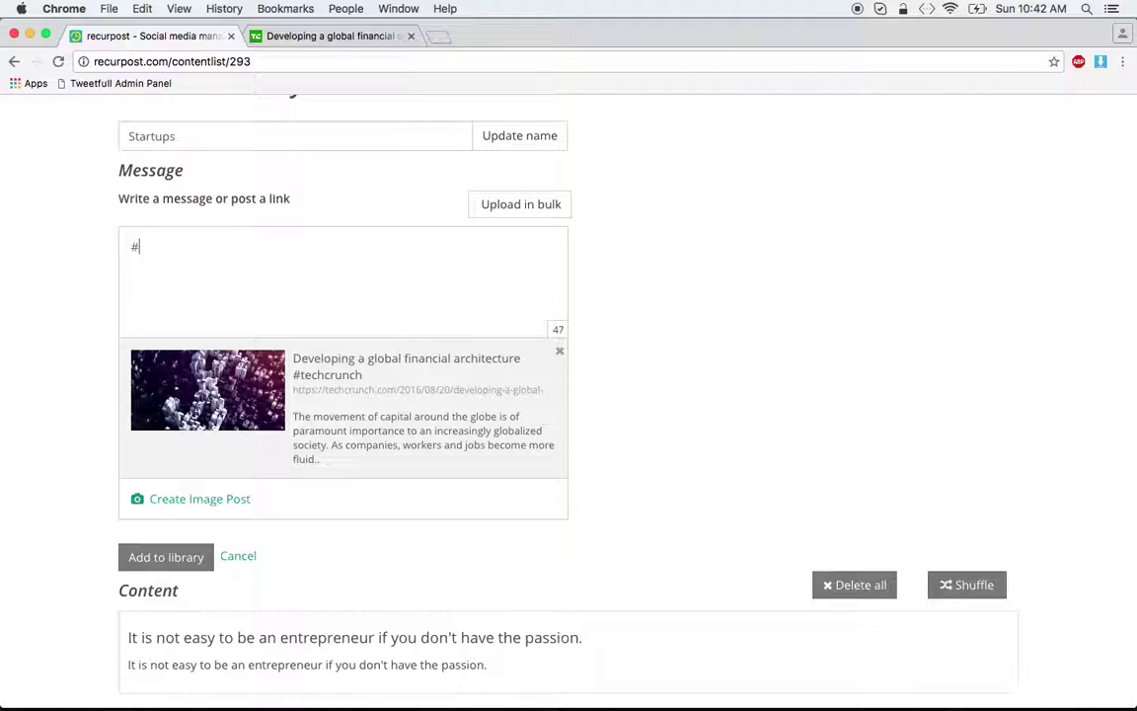
{"action": "type", "text": "Techcrunch talks about"}
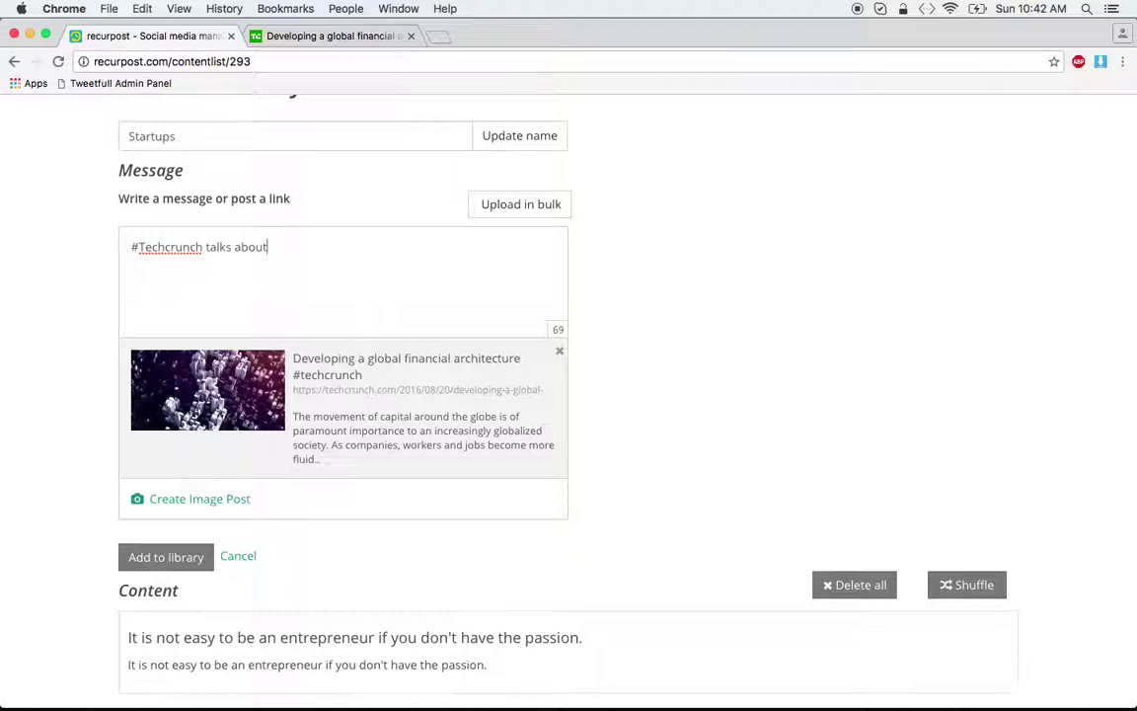
{"action": "type", "text": " how to develop a global fina"}
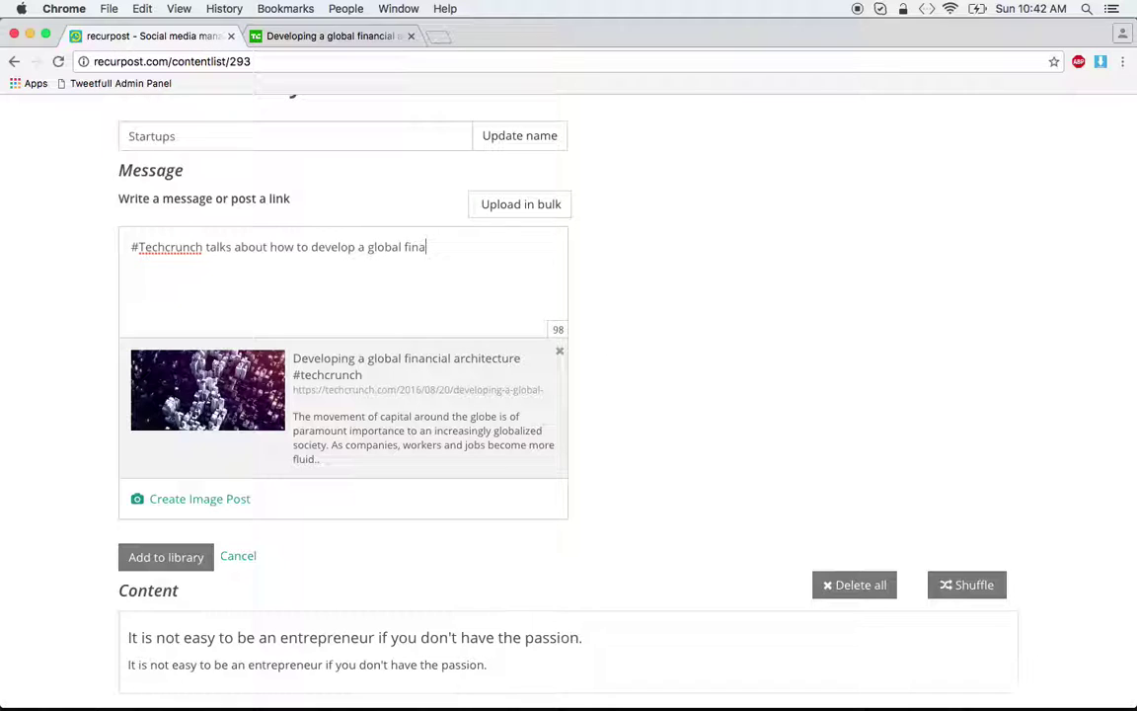
{"action": "type", "text": "ncial architecture."}
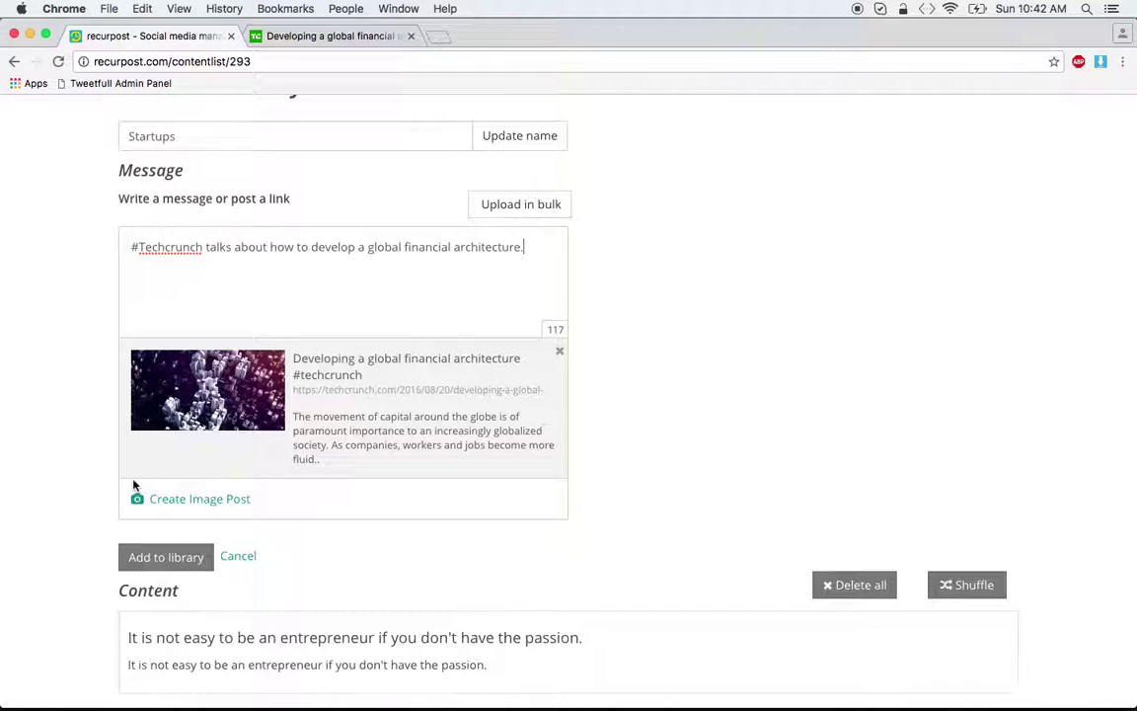
Step: Review the link preview's title and description, then return to the end of the message
{"action": "mouse_move", "coordinate": [228, 408]}
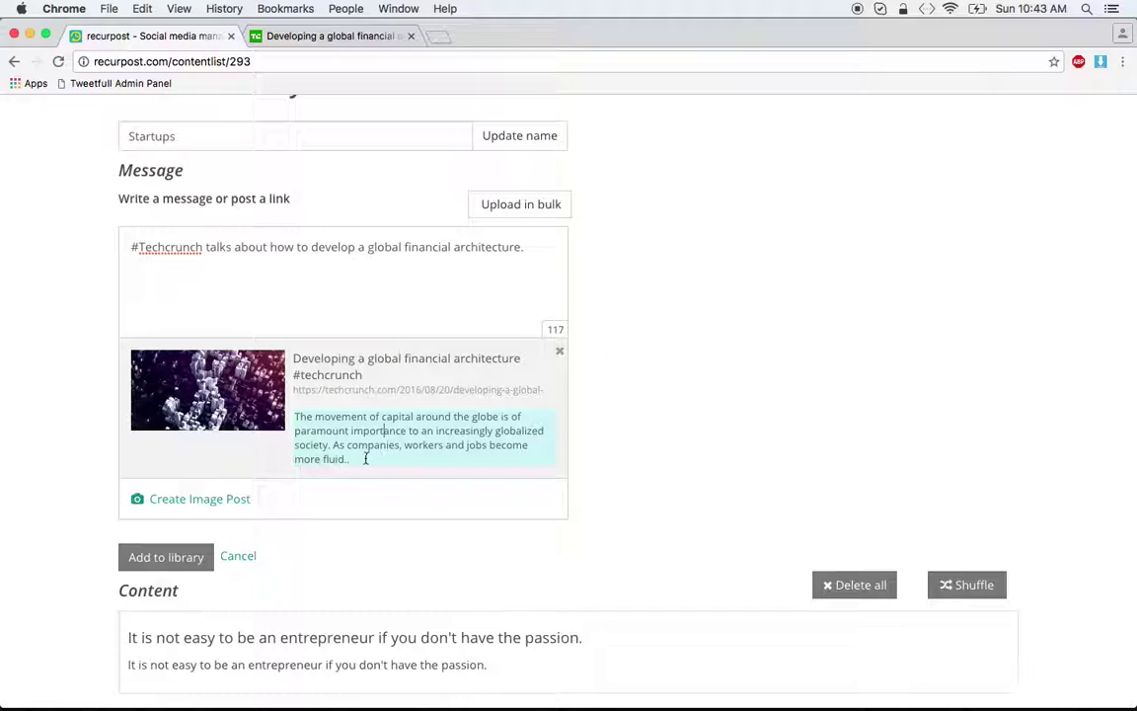
{"action": "left_click_drag", "start_coordinate": [365, 458], "coordinate": [326, 407]}
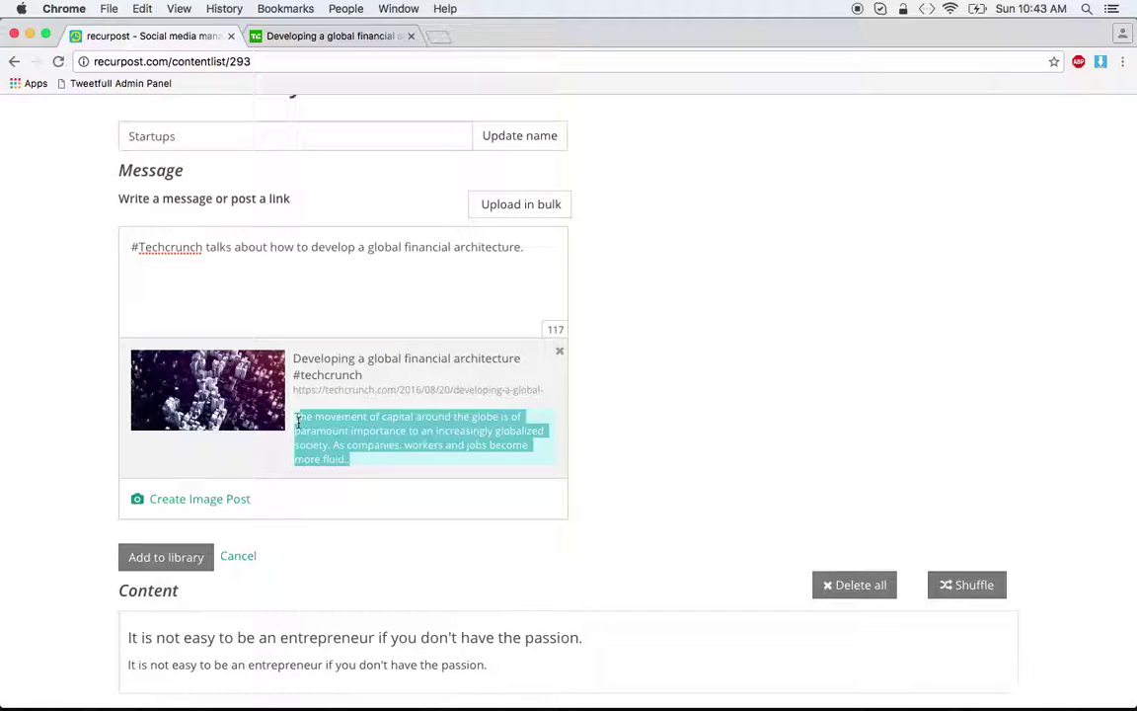
{"action": "left_click", "coordinate": [379, 371]}
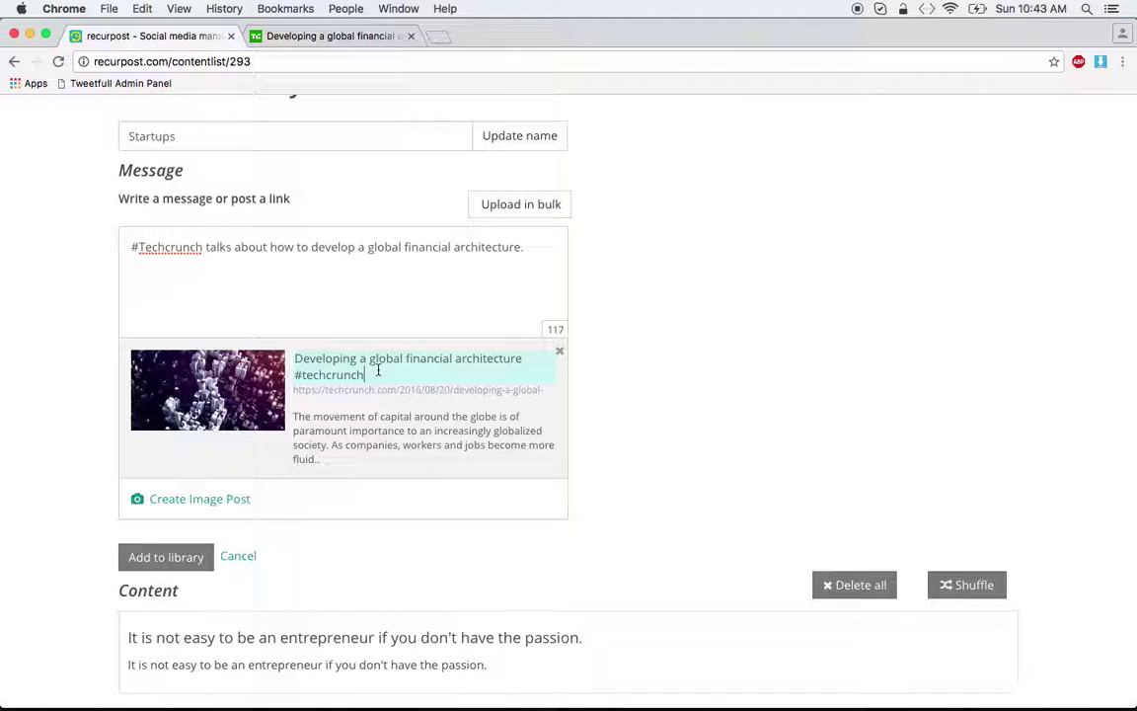
{"action": "left_click", "coordinate": [371, 431]}
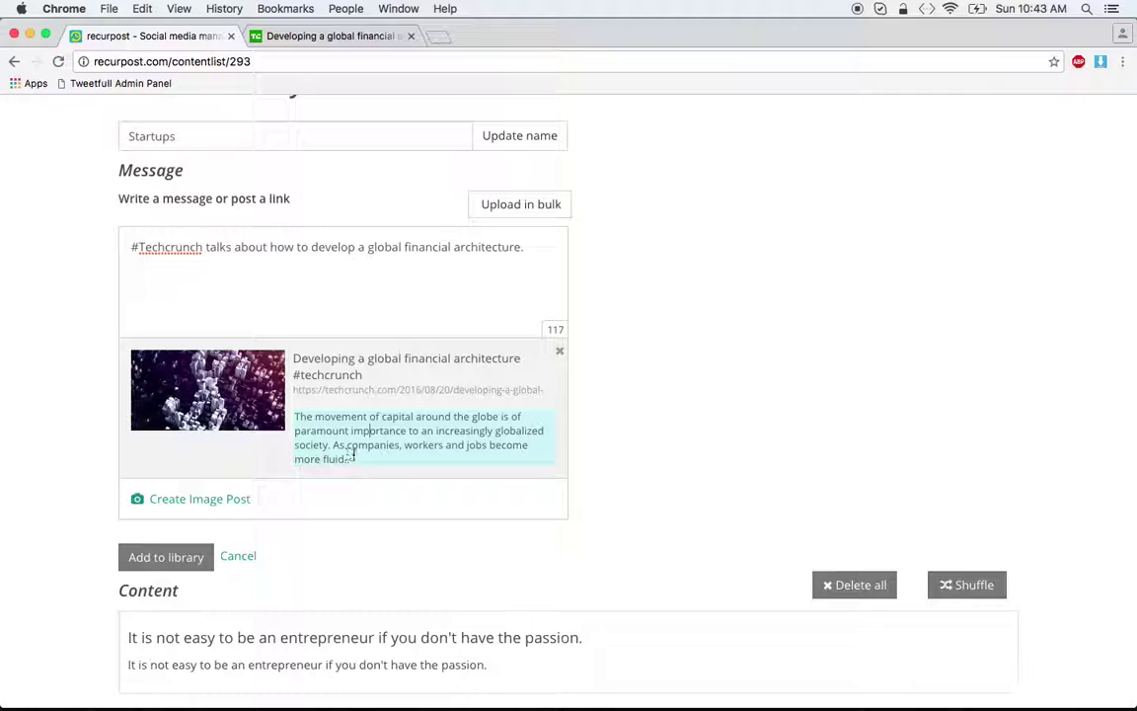
{"action": "left_click", "coordinate": [330, 313]}
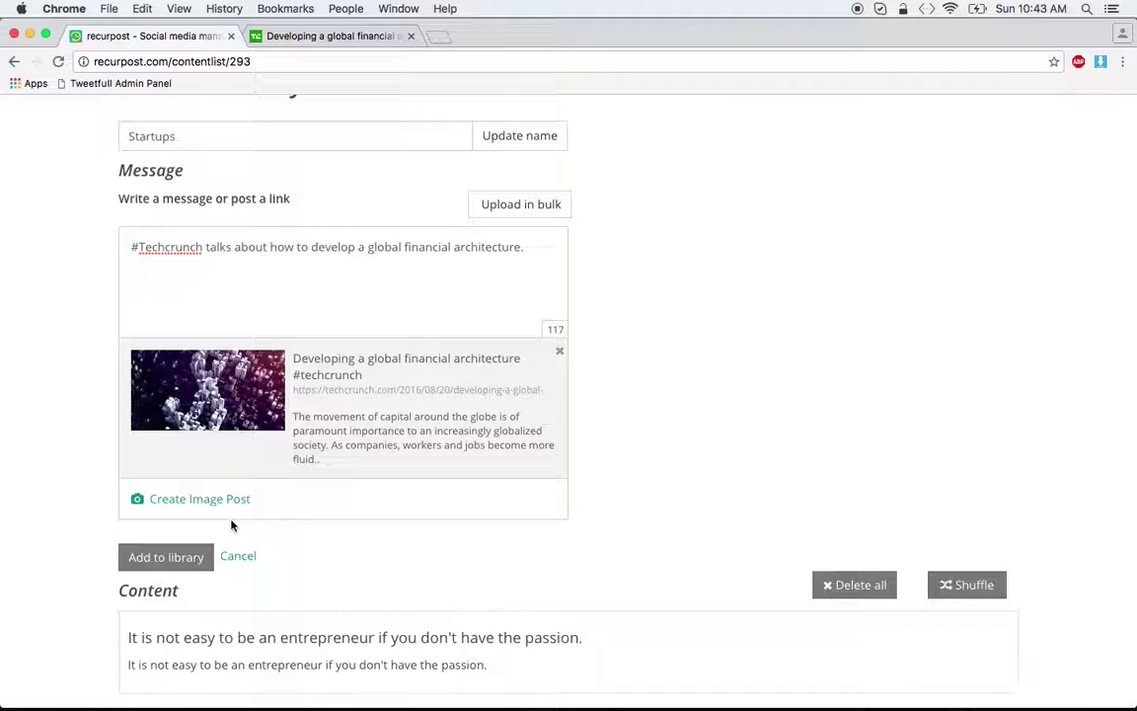
Step: Save the #Techcrunch link post to the Startups library and reopen it for editing
{"action": "left_click", "coordinate": [165, 557]}
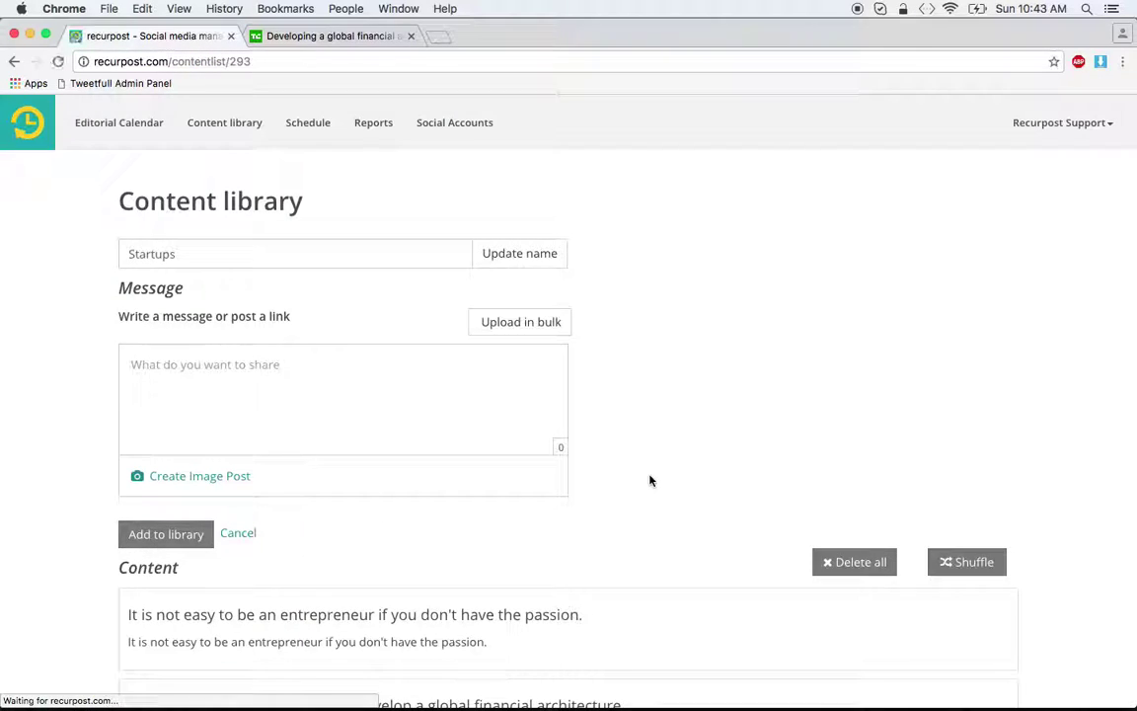
{"action": "scroll", "coordinate": [650, 479], "scroll_direction": "down", "scroll_amount": 3}
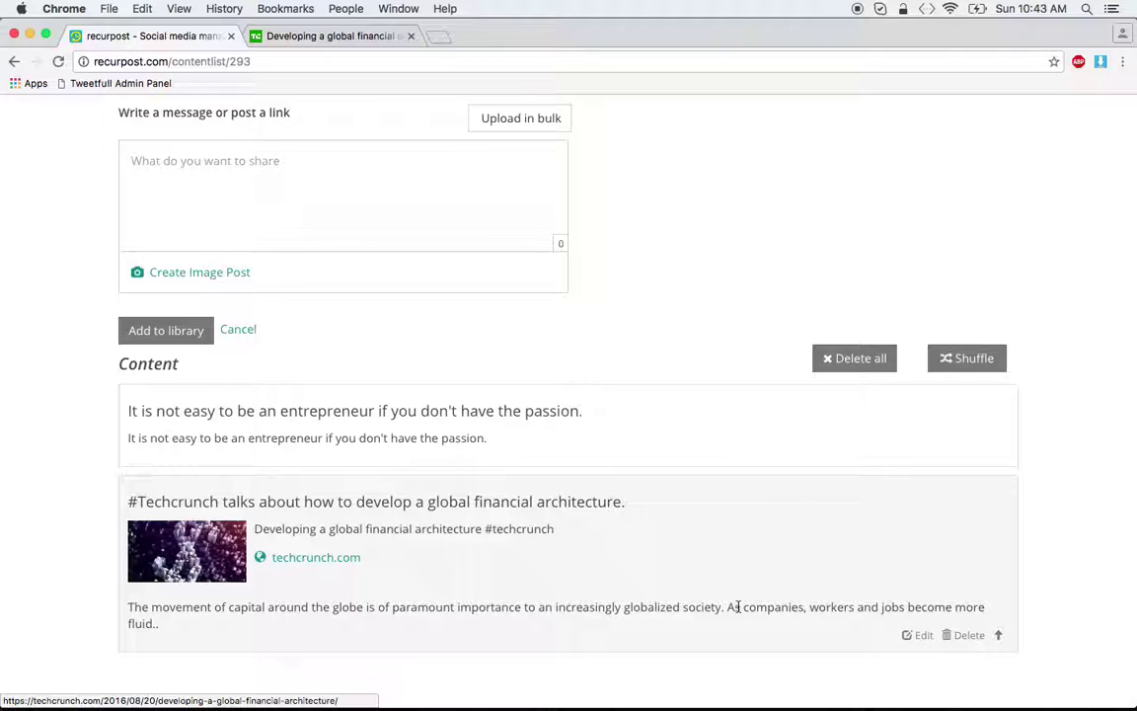
{"action": "left_click", "coordinate": [909, 635]}
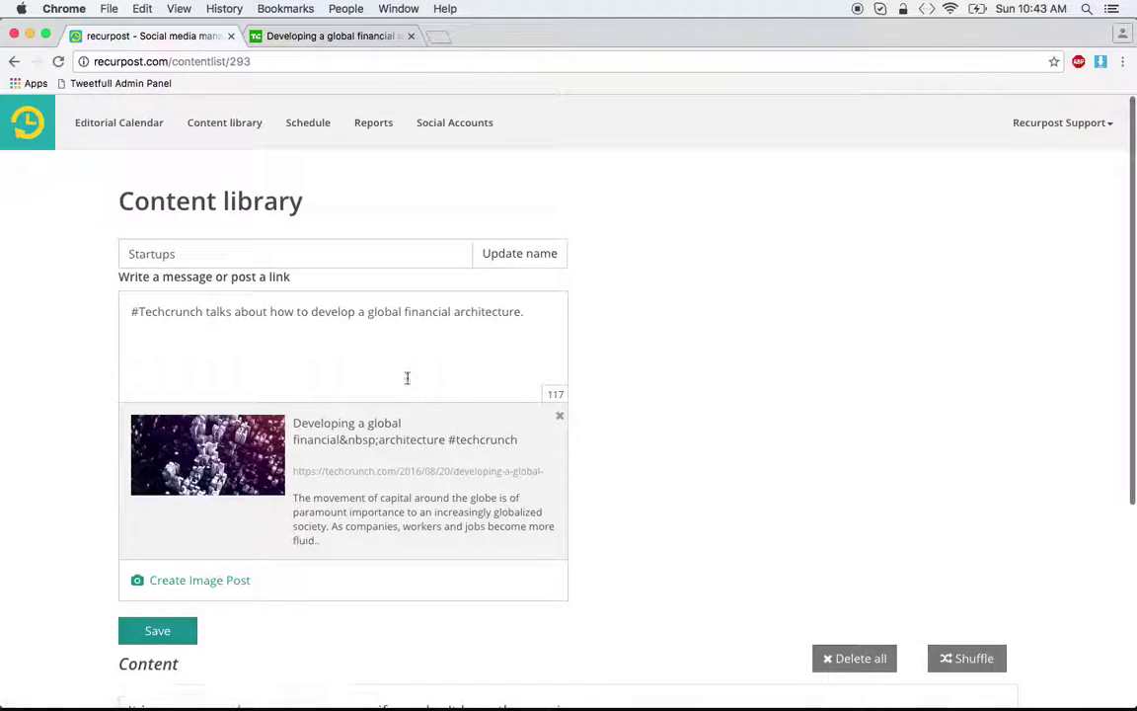
{"action": "left_click", "coordinate": [407, 378]}
{"action": "scroll", "coordinate": [635, 449], "scroll_direction": "down", "scroll_amount": 3}
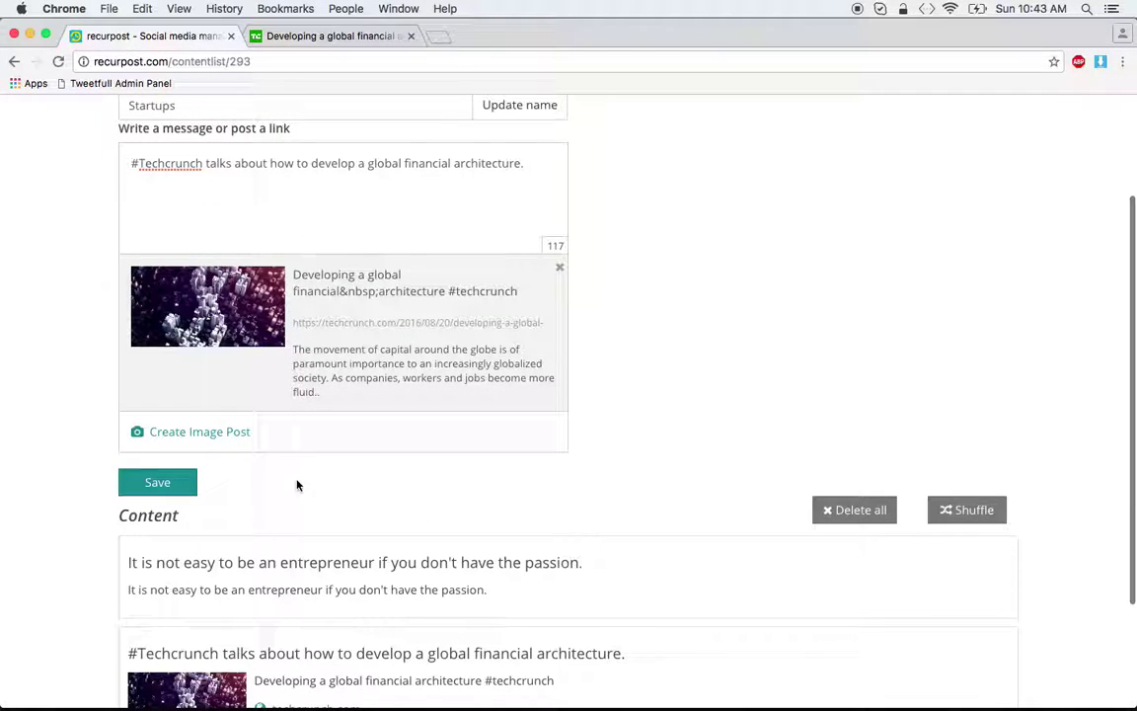
{"action": "scroll", "coordinate": [494, 495], "scroll_direction": "down", "scroll_amount": 3}
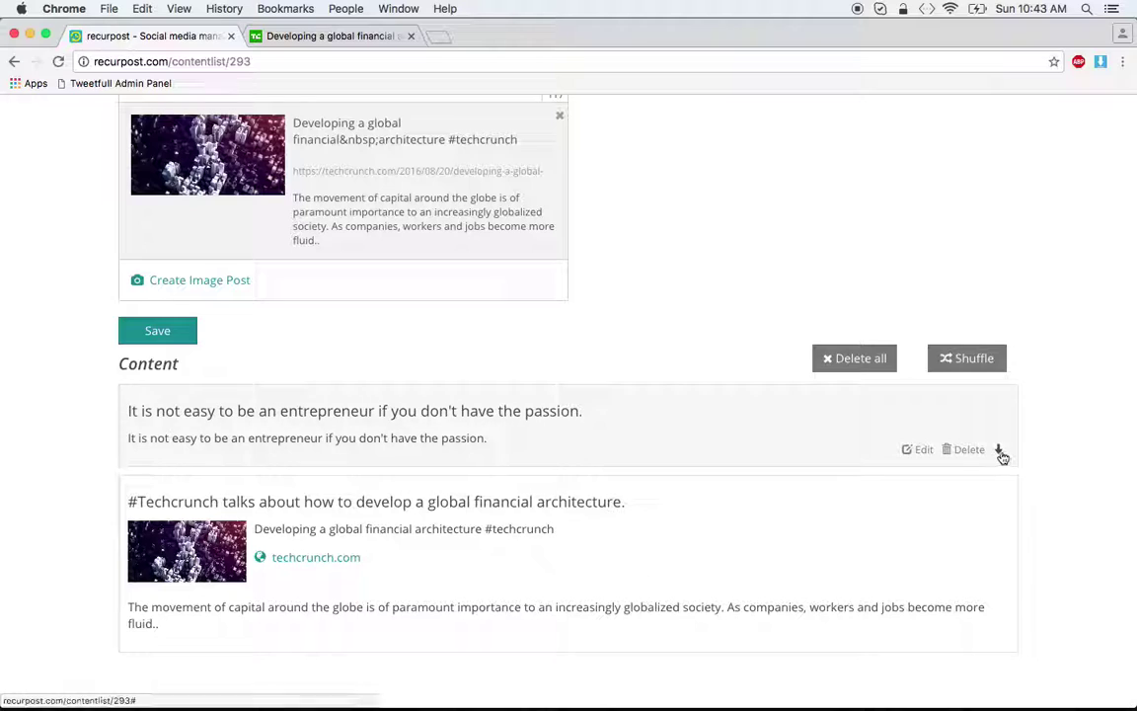
Step: Move the entrepreneur quote down one place, below the #Techcrunch post
{"action": "left_click", "coordinate": [1000, 451]}
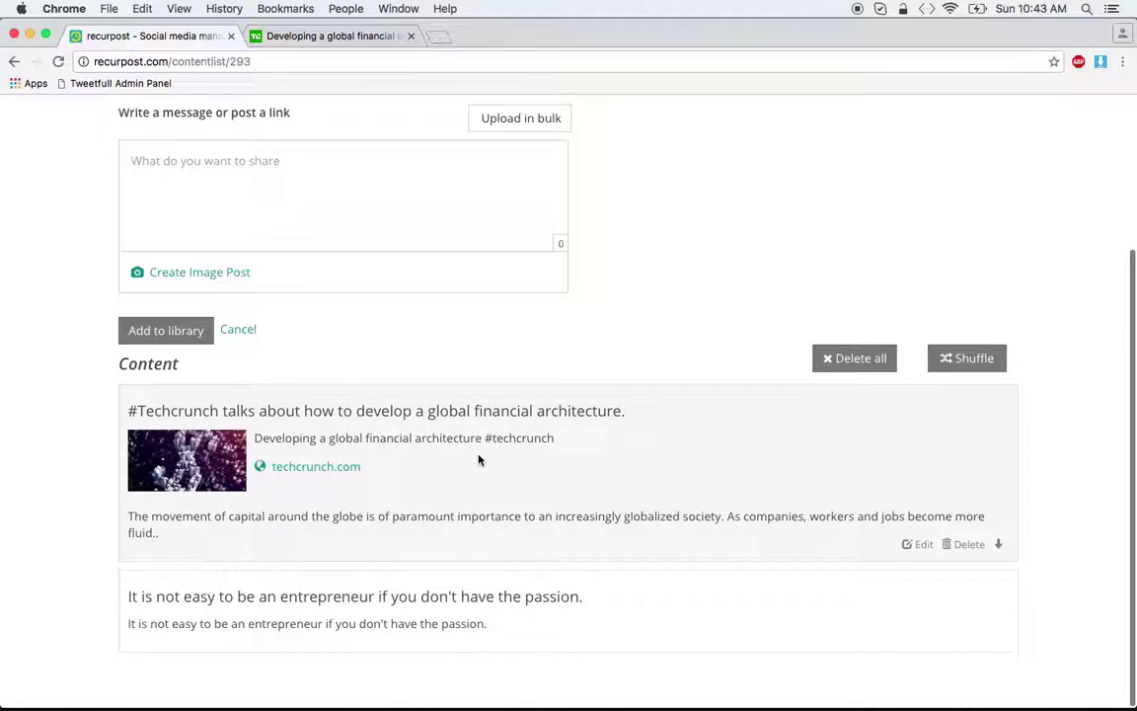
{"action": "scroll", "coordinate": [479, 459], "scroll_direction": "up", "scroll_amount": 5}
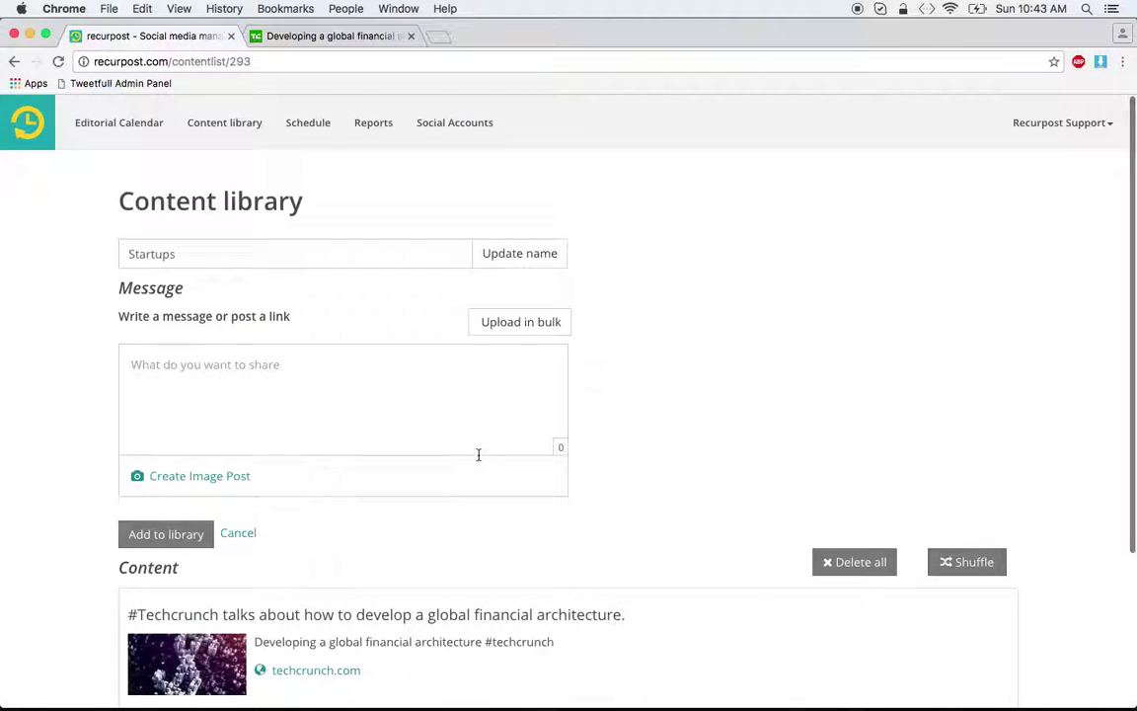
Step: Open TechCrunch's article on Facebook's fastText release and copy its web address
{"action": "left_click", "coordinate": [368, 36]}
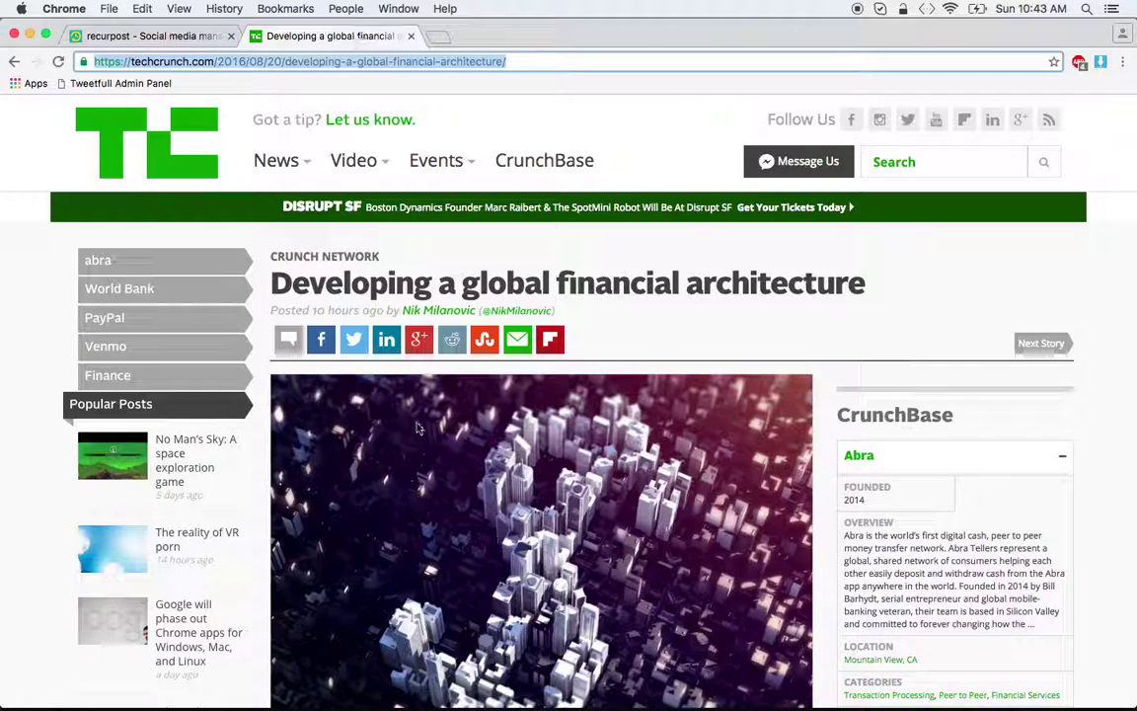
{"action": "scroll", "coordinate": [375, 380], "scroll_direction": "down", "scroll_amount": 10}
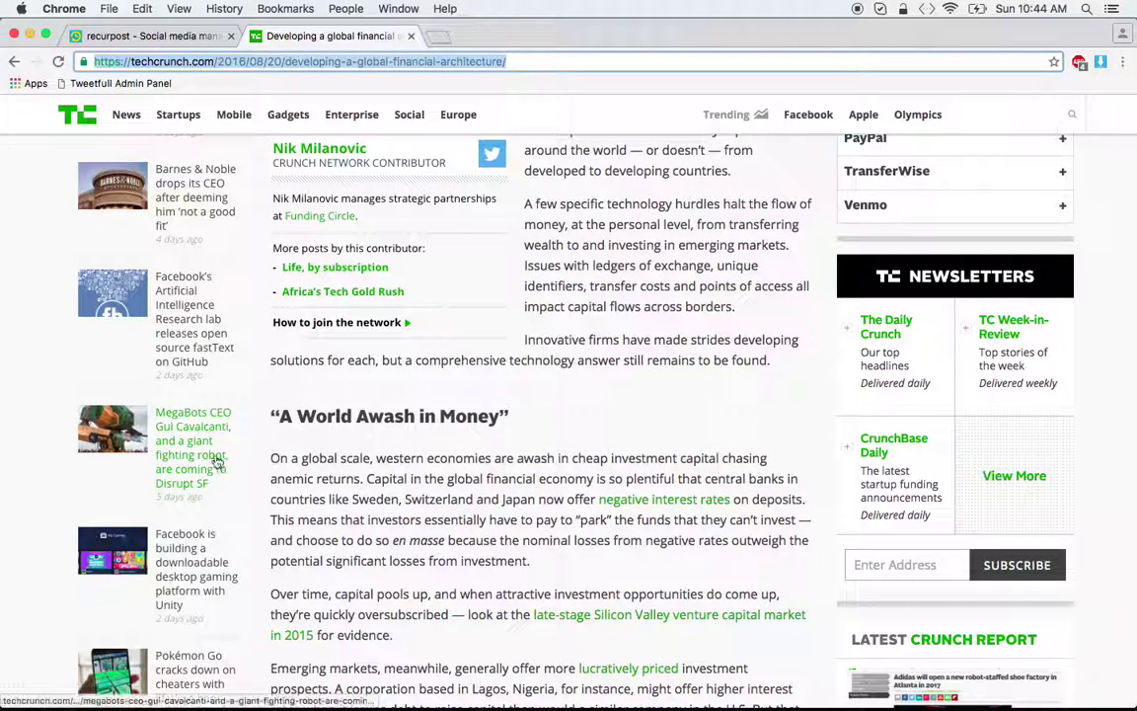
{"action": "left_click", "coordinate": [307, 59]}
{"action": "key", "text": "Return"}
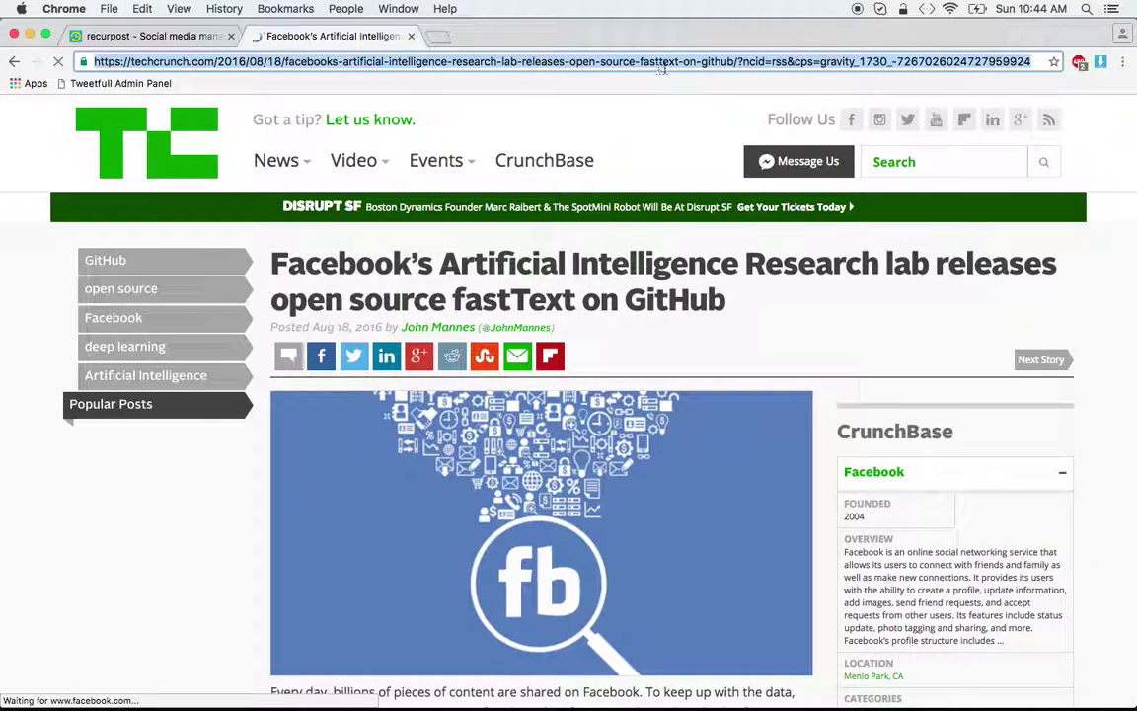
{"action": "left_click", "coordinate": [720, 61]}
{"action": "left_click", "coordinate": [720, 59]}
{"action": "key", "text": "super+c"}
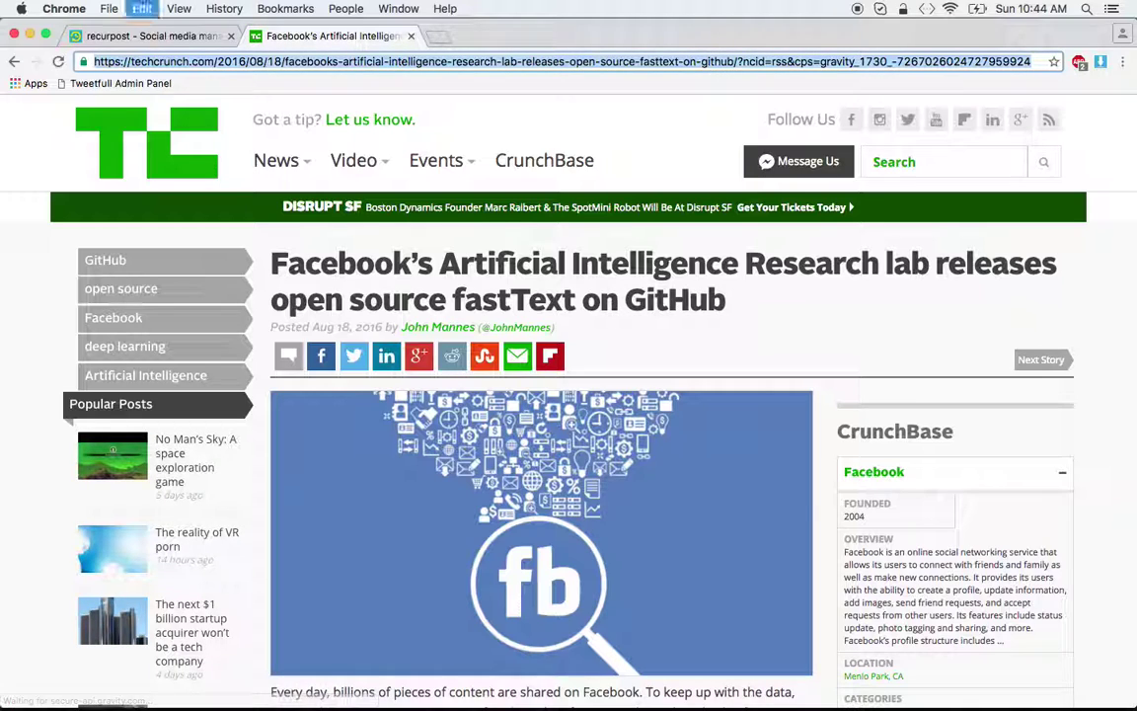
Step: Add the fastText article to the Startups library as a preview-only link post
{"action": "left_click", "coordinate": [153, 37]}
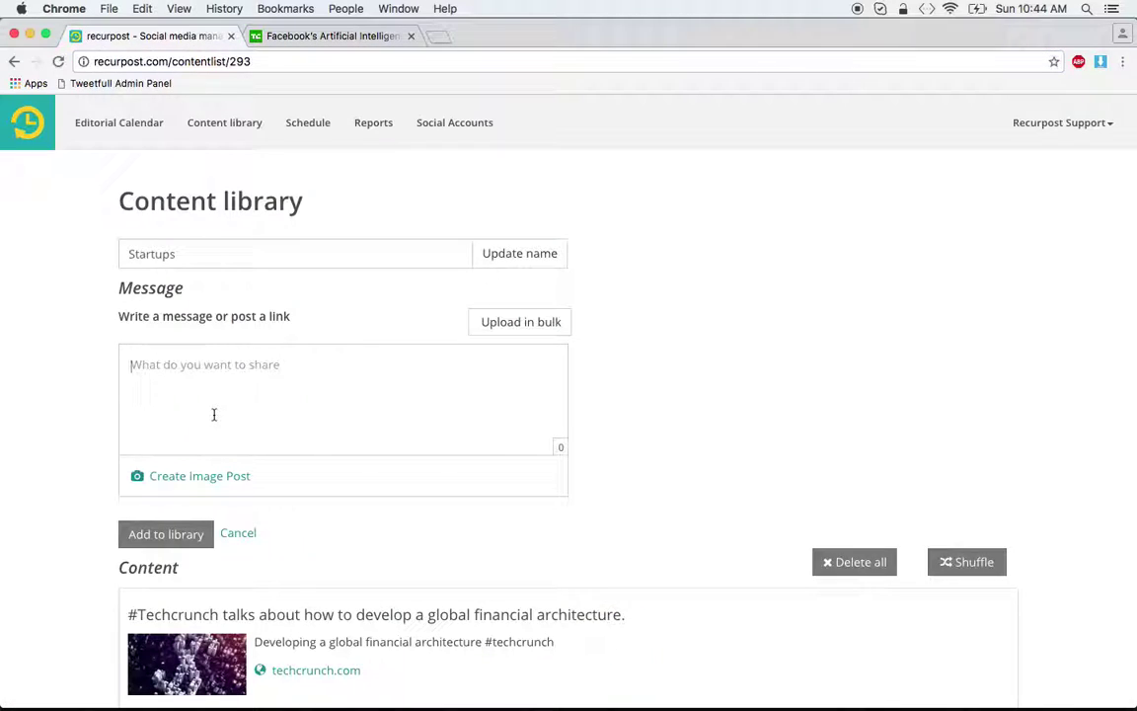
{"action": "key", "text": "super+v"}
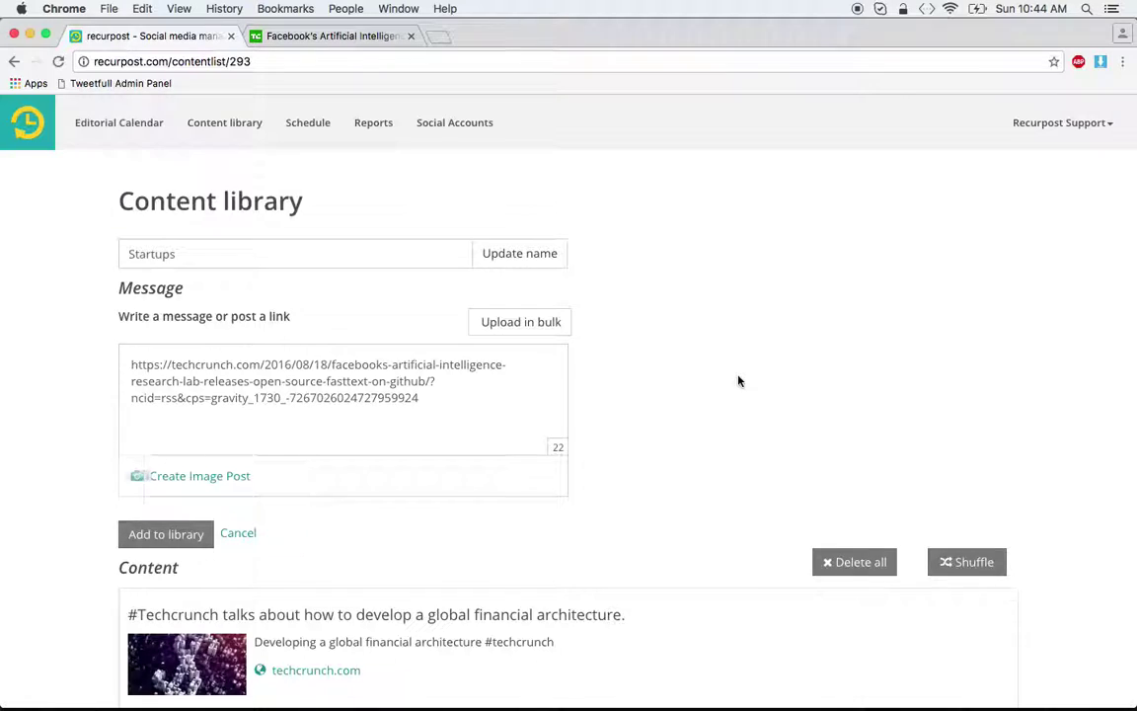
{"action": "scroll", "coordinate": [739, 381], "scroll_direction": "down", "scroll_amount": 3}
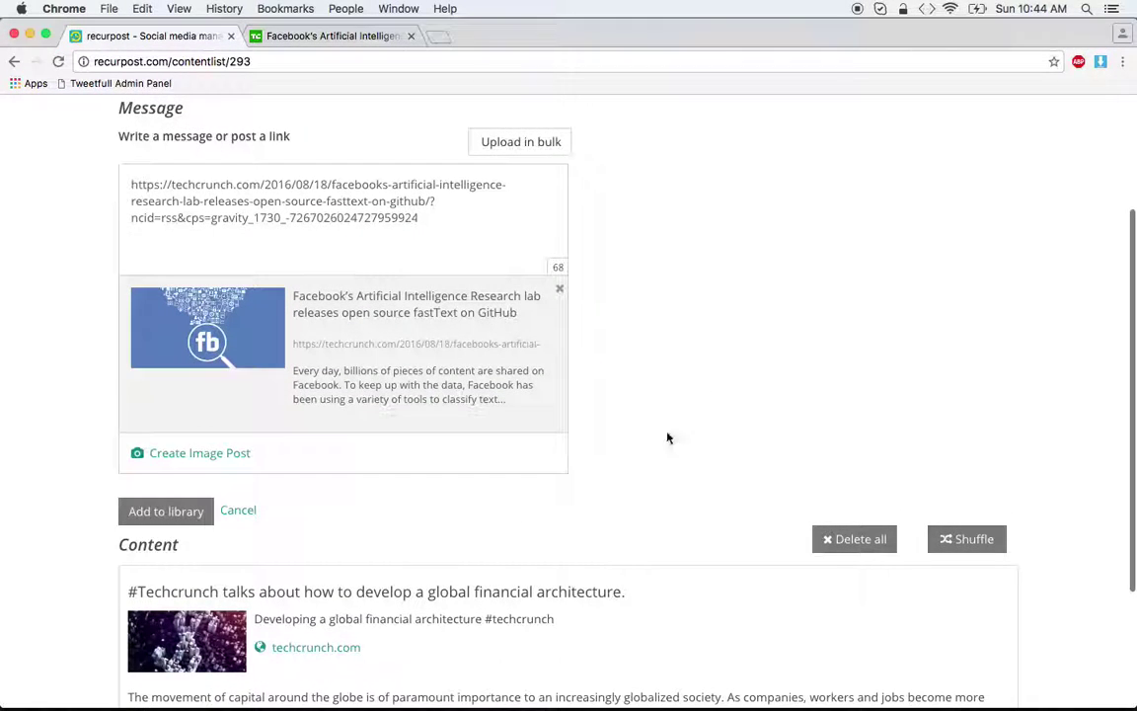
{"action": "left_click_drag", "start_coordinate": [432, 233], "coordinate": [129, 182]}
{"action": "key", "text": "BackSpace"}
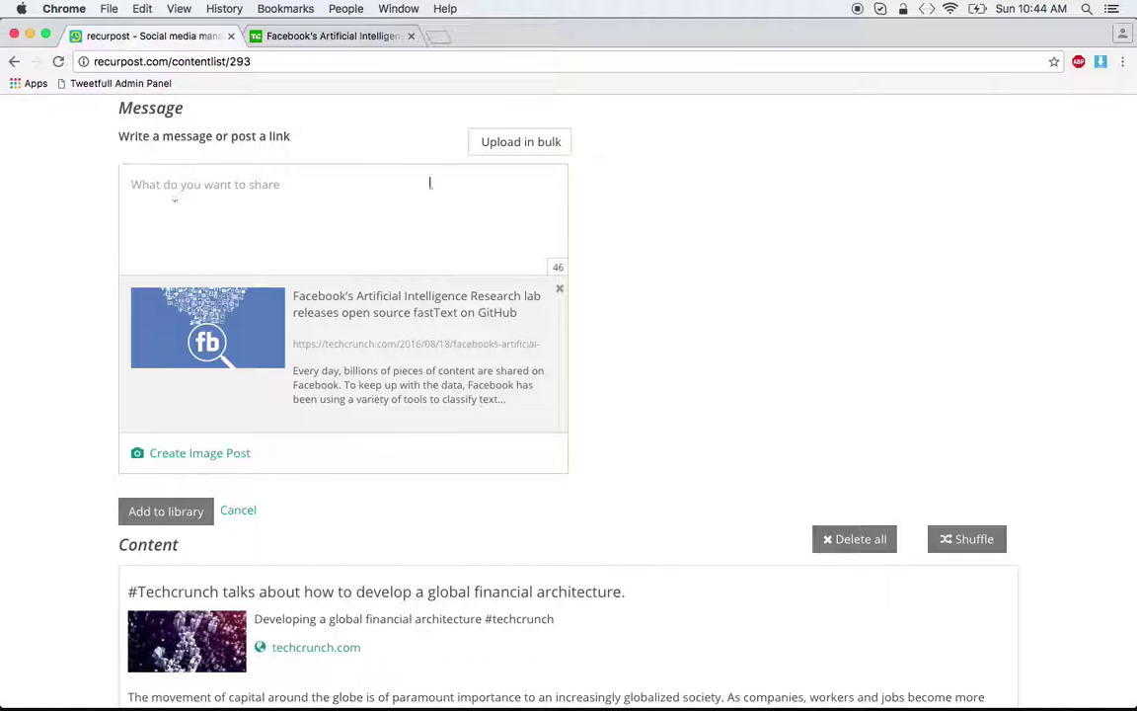
{"action": "left_click", "coordinate": [166, 510]}
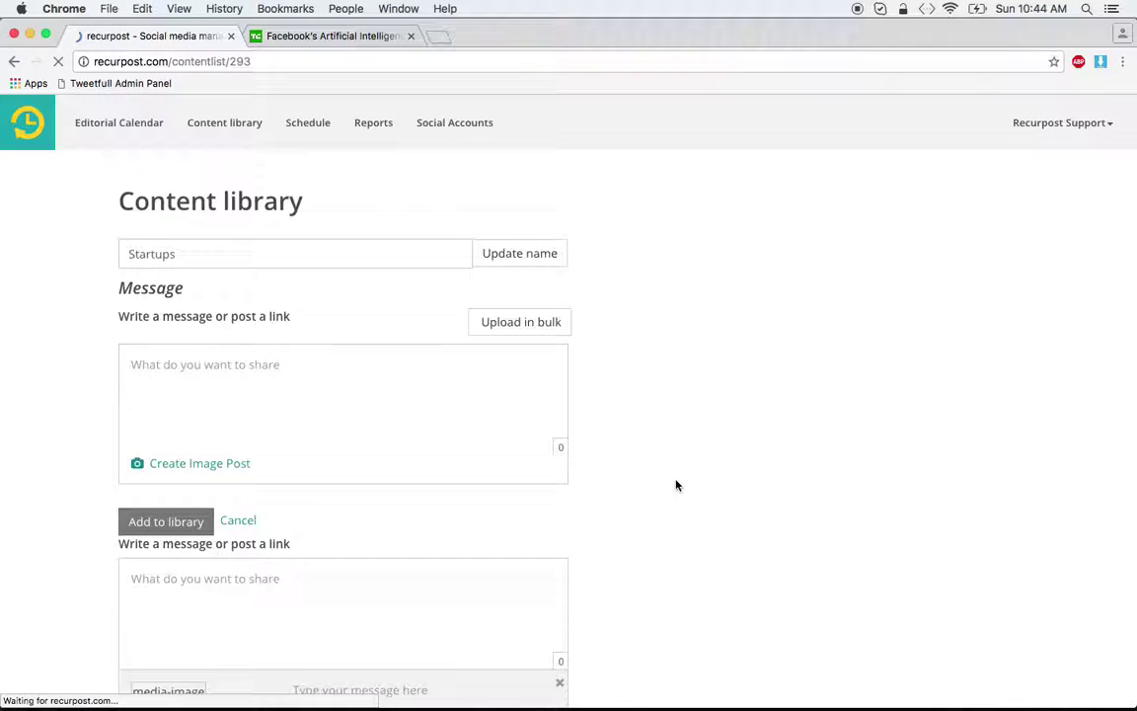
Step: Move the entrepreneur quote to the top and the Facebook fastText post above the #Techcrunch post
{"action": "scroll", "coordinate": [676, 485], "scroll_direction": "down", "scroll_amount": 3}
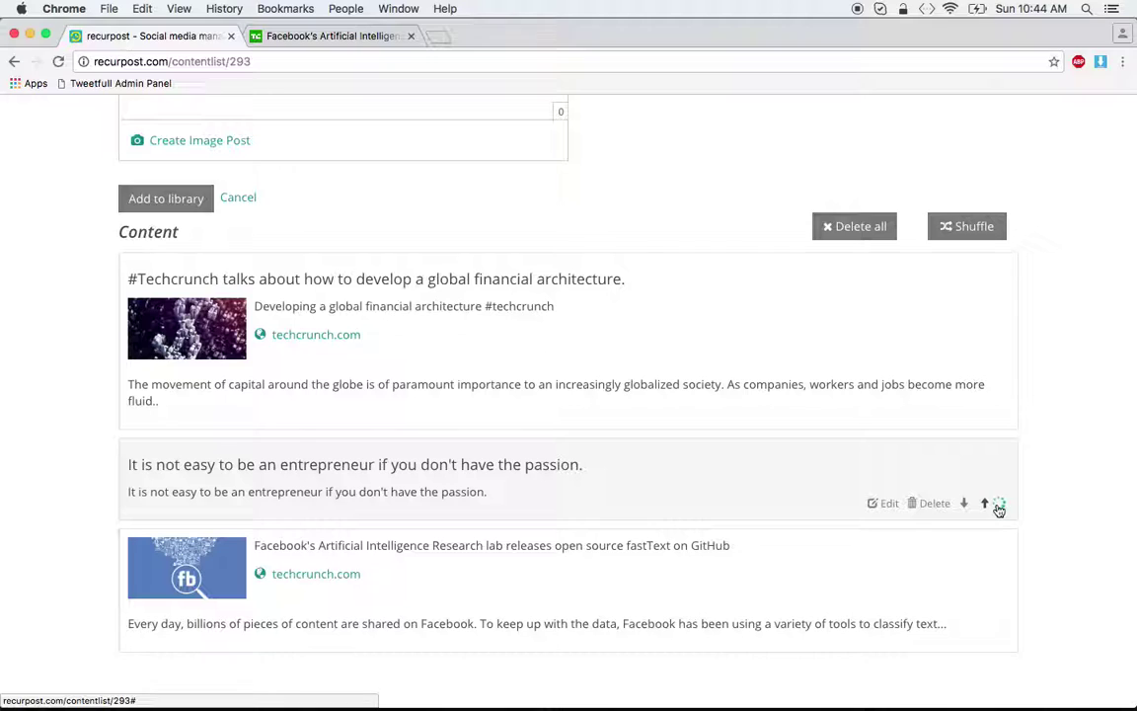
{"action": "left_click", "coordinate": [999, 506]}
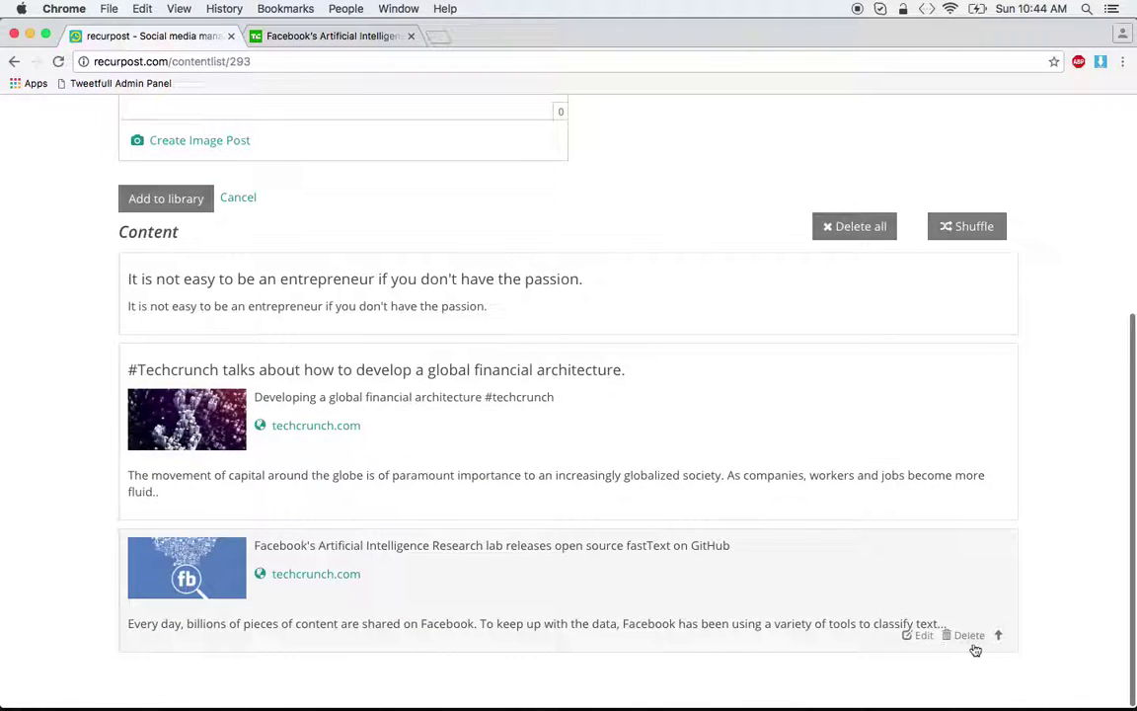
{"action": "left_click", "coordinate": [999, 638]}
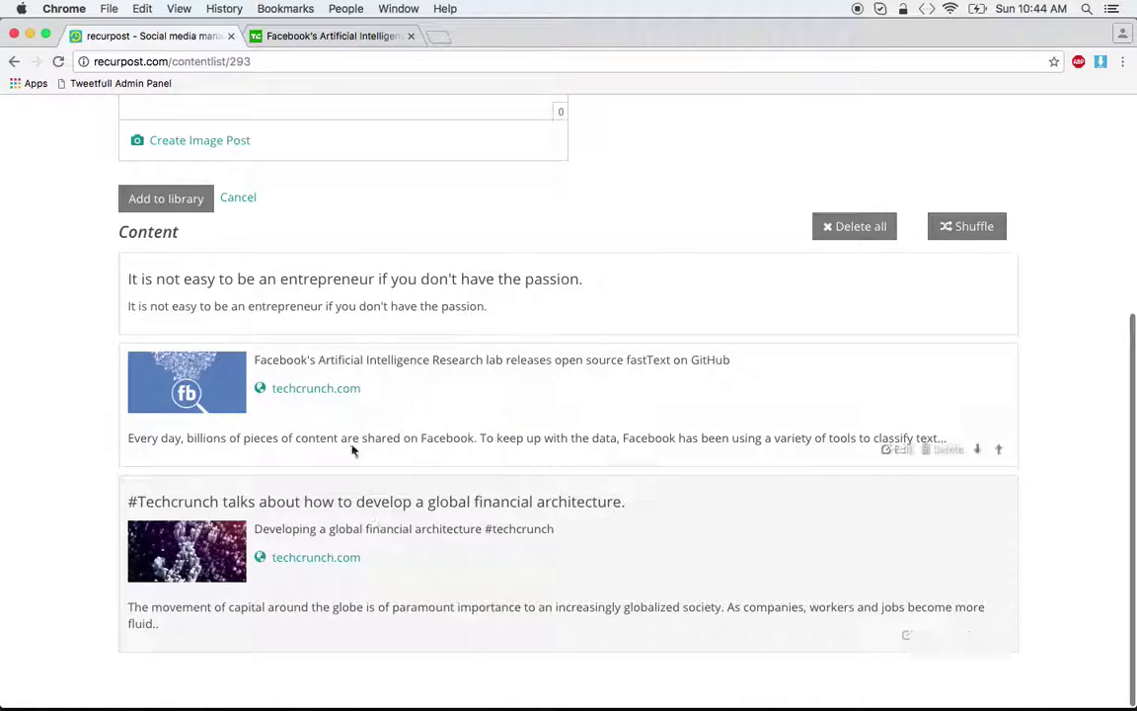
{"action": "scroll", "coordinate": [506, 416], "scroll_direction": "down", "scroll_amount": 5}
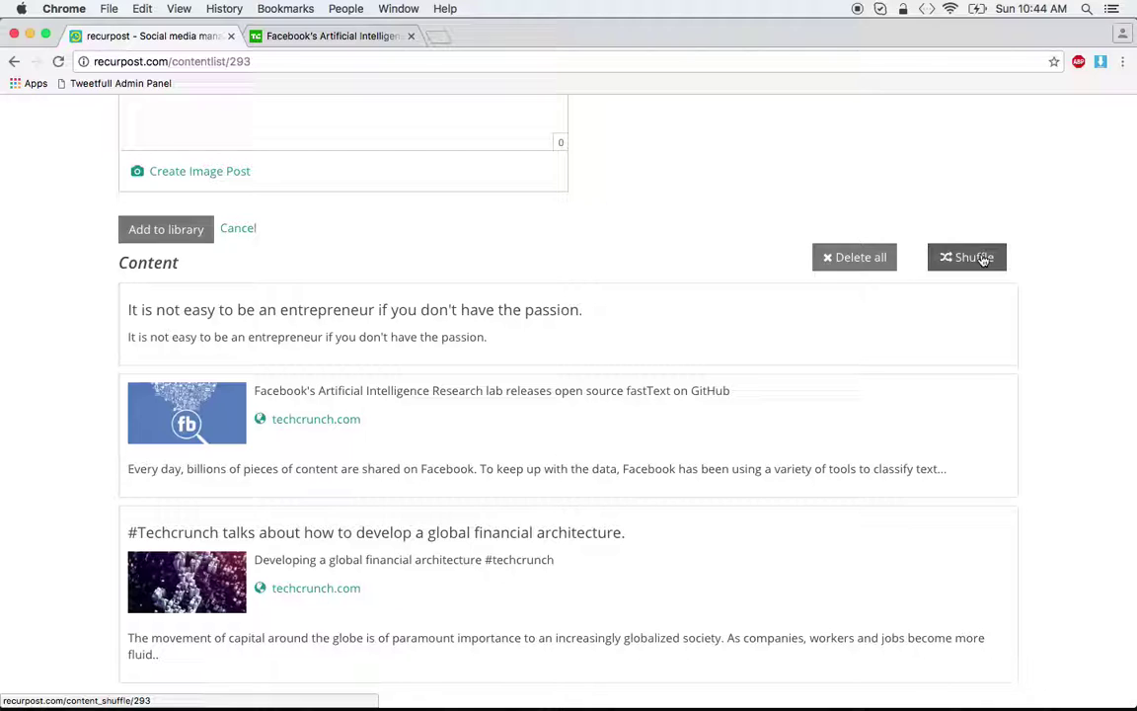
Step: Shuffle the Startups library posts and confirm, leaving #Techcrunch above the Facebook fastText post
{"action": "left_click", "coordinate": [979, 257]}
{"action": "left_click", "coordinate": [637, 253]}
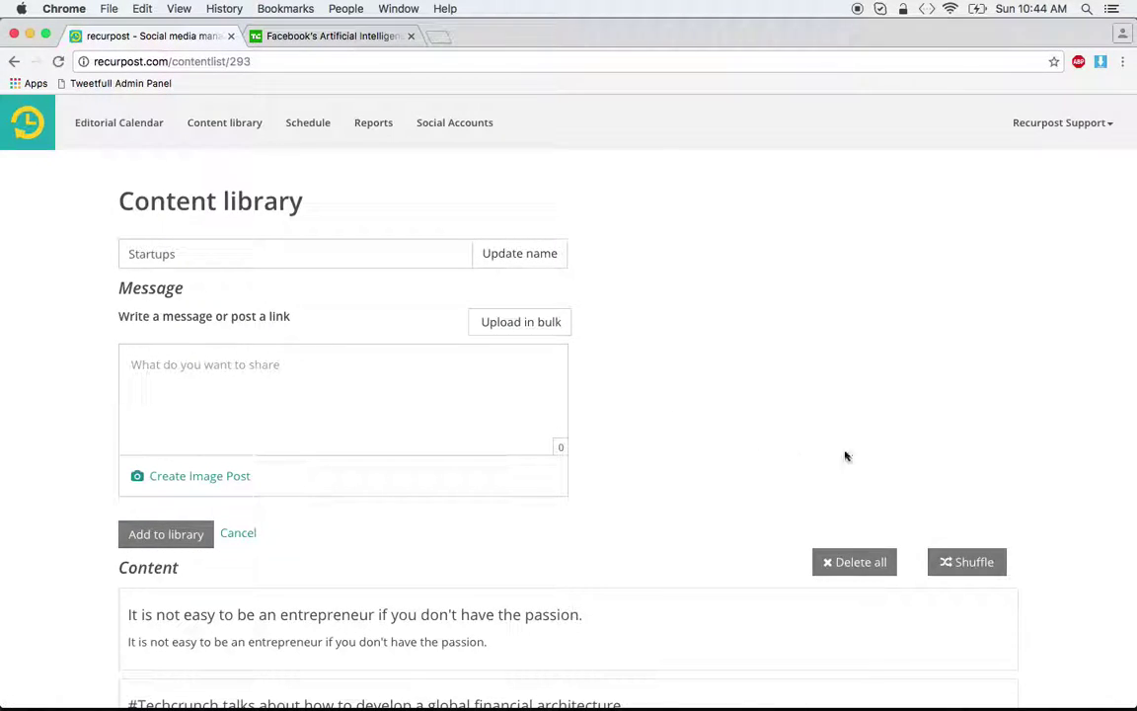
{"action": "scroll", "coordinate": [948, 317], "scroll_direction": "down", "scroll_amount": 5}
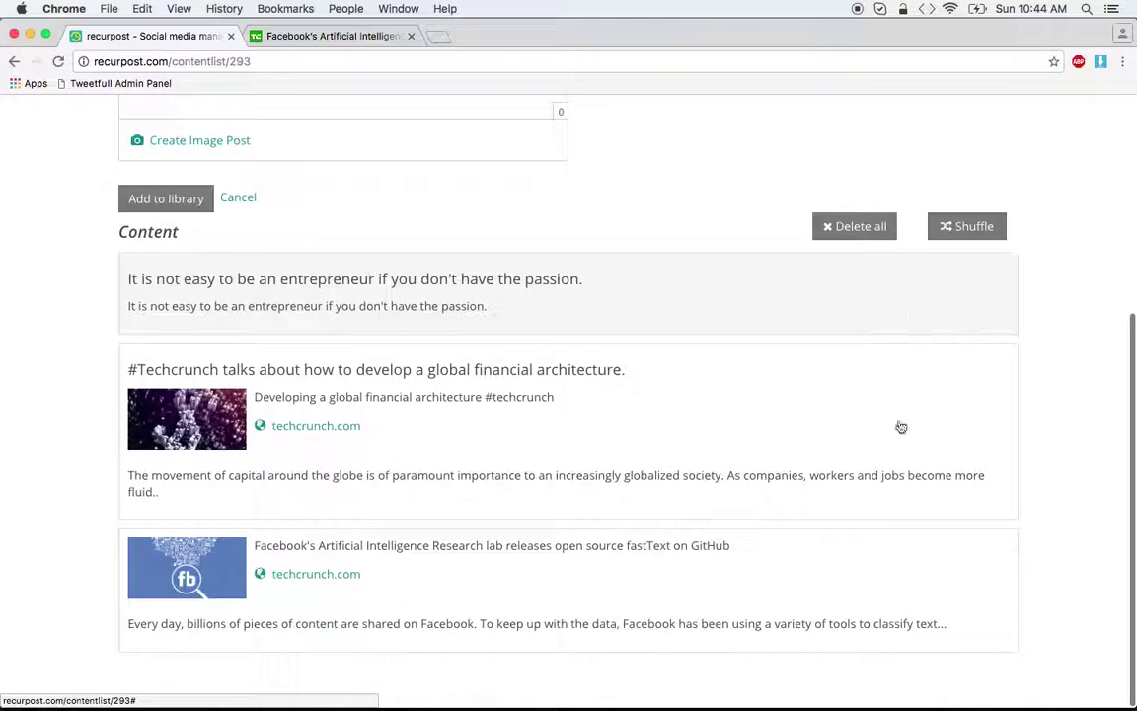
{"action": "scroll", "coordinate": [559, 407], "scroll_direction": "up", "scroll_amount": 5}
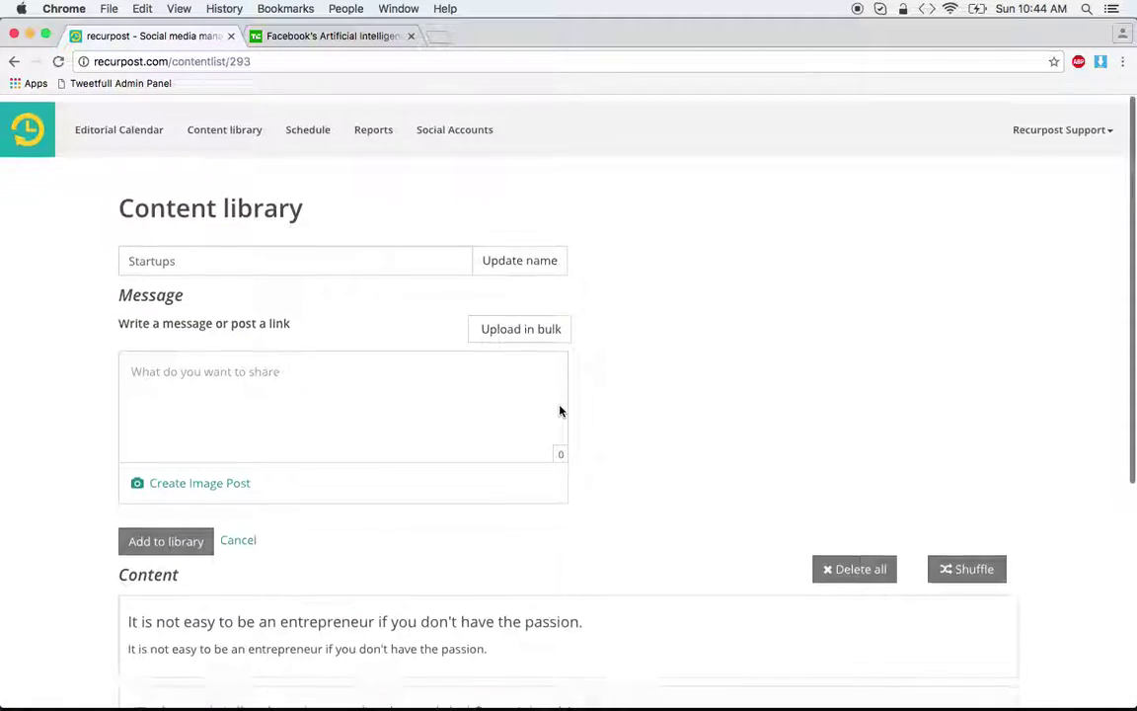